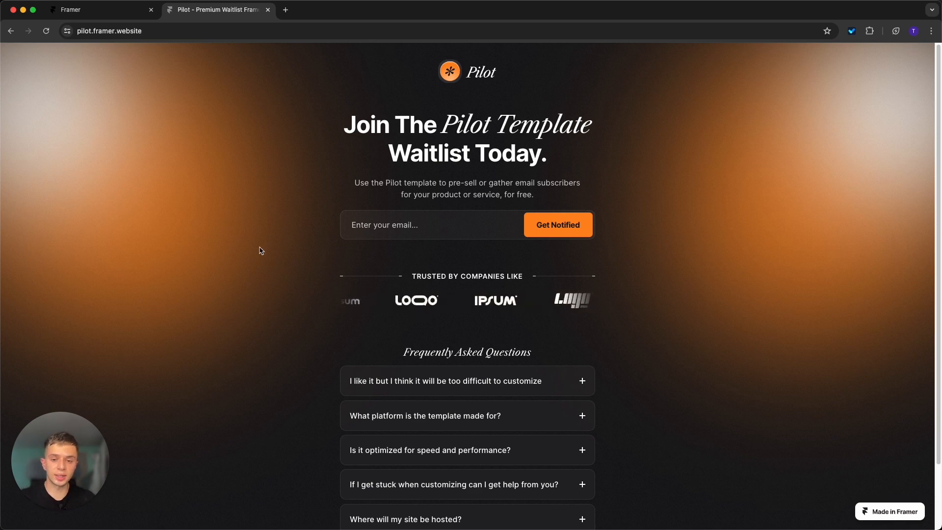
Examine the live Pilot waitlist page, including its hero section, company logos, FAQ accordion and footer.
{"action": "scroll", "coordinate": [591, 448], "scroll_direction": "down", "scroll_amount": 4}
{"action": "scroll", "coordinate": [665, 334], "scroll_direction": "up", "scroll_amount": 4}
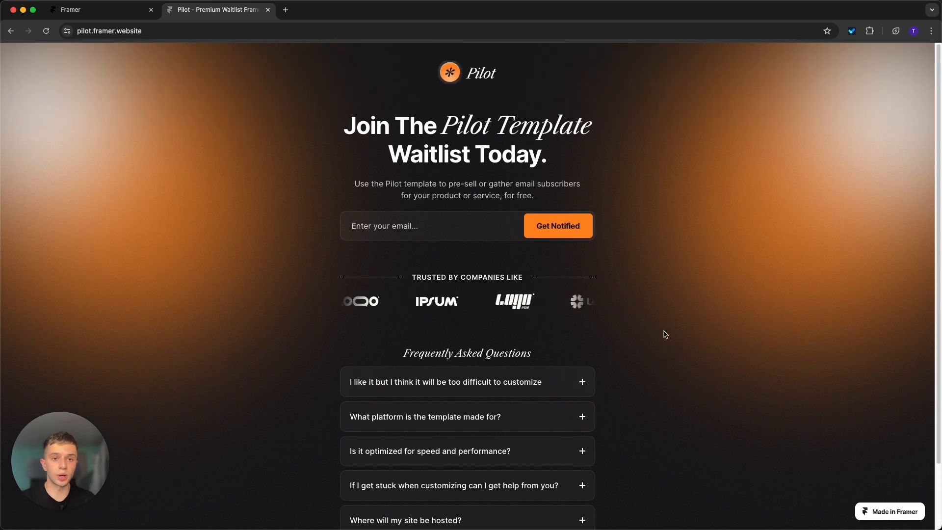
{"action": "scroll", "coordinate": [665, 335], "scroll_direction": "down", "scroll_amount": 3}
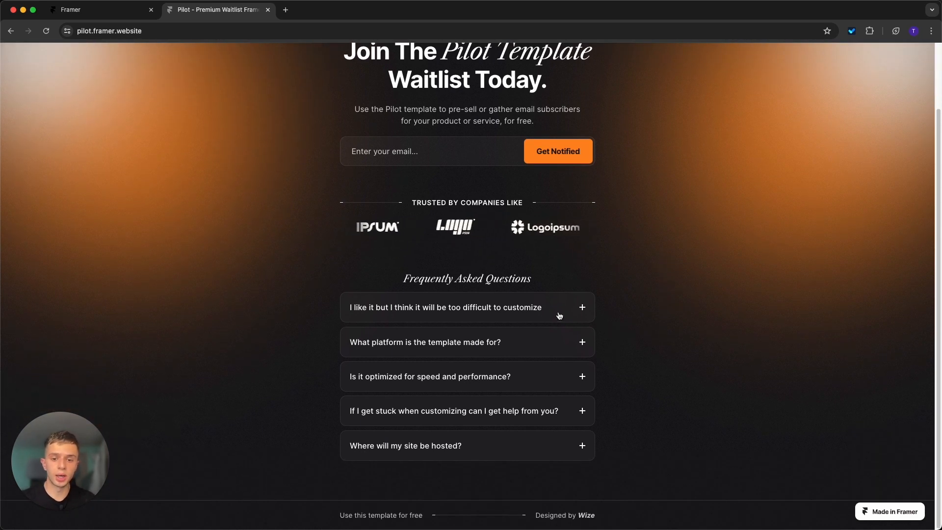
{"action": "left_click", "coordinate": [559, 316]}
{"action": "left_click", "coordinate": [560, 316]}
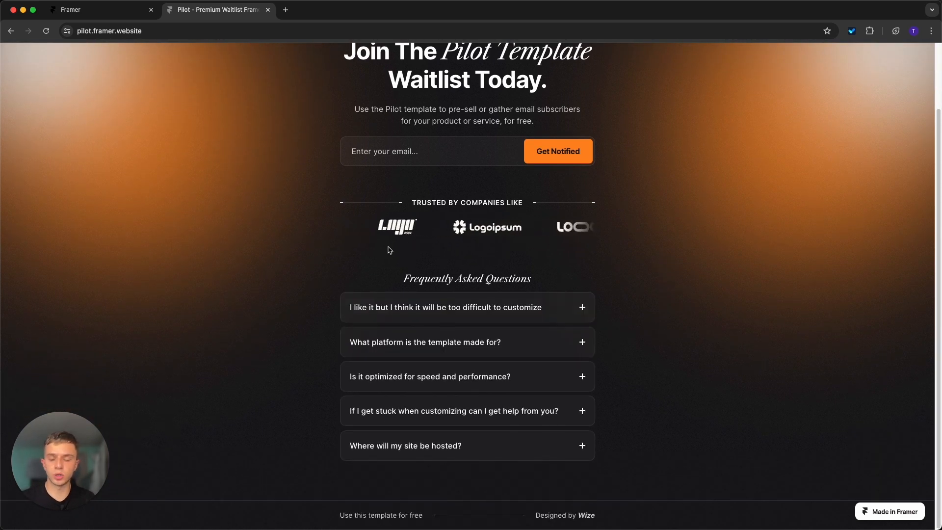
{"action": "scroll", "coordinate": [410, 275], "scroll_direction": "up", "scroll_amount": 3}
{"action": "scroll", "coordinate": [432, 288], "scroll_direction": "down", "scroll_amount": 3}
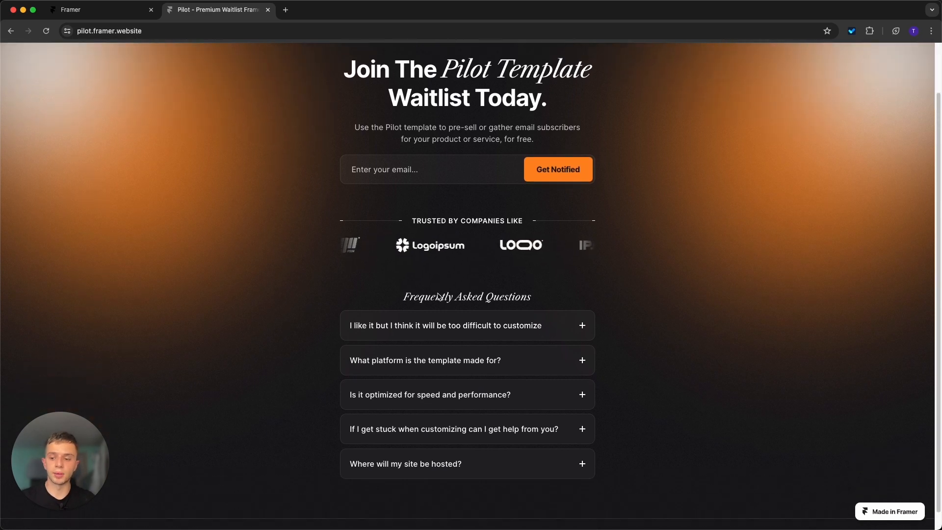
{"action": "scroll", "coordinate": [358, 307], "scroll_direction": "up", "scroll_amount": 3}
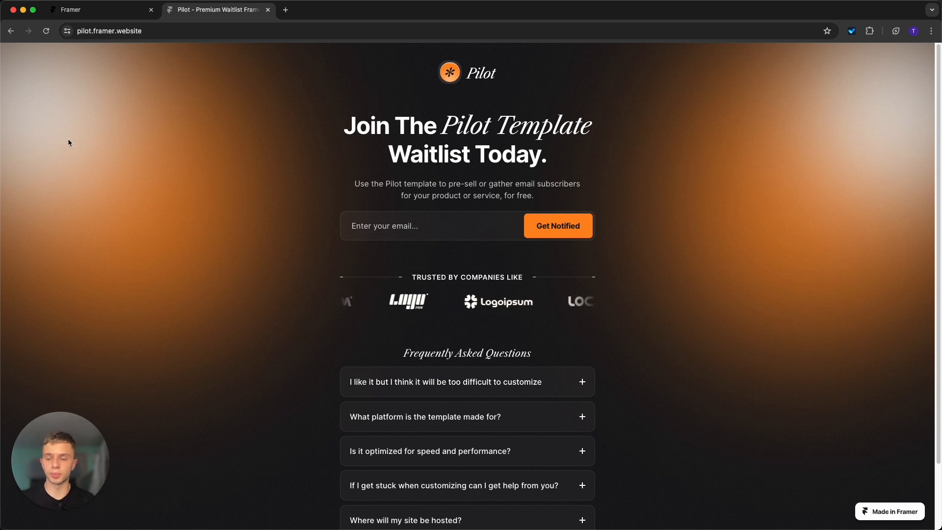
Switch to the Framer remix page and copy the Pilot project to the account.
{"action": "left_click", "coordinate": [89, 16]}
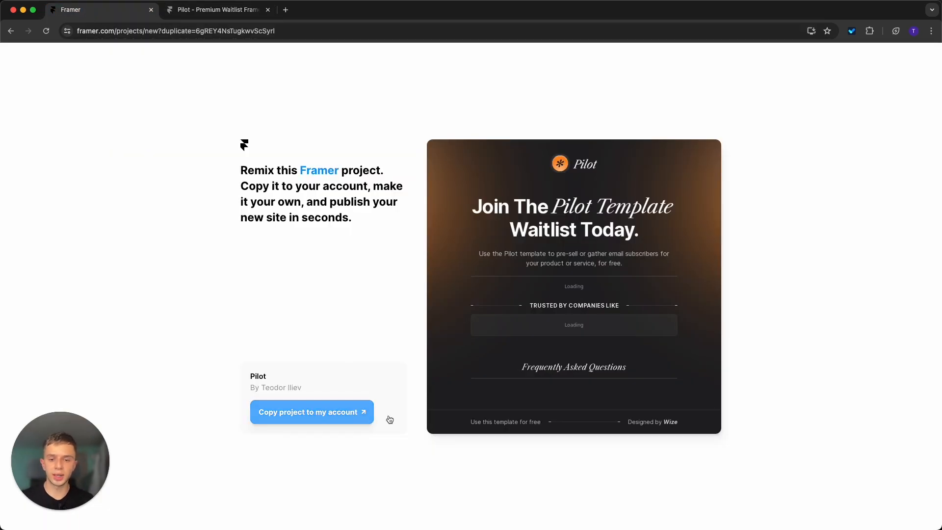
{"action": "left_click", "coordinate": [295, 415]}
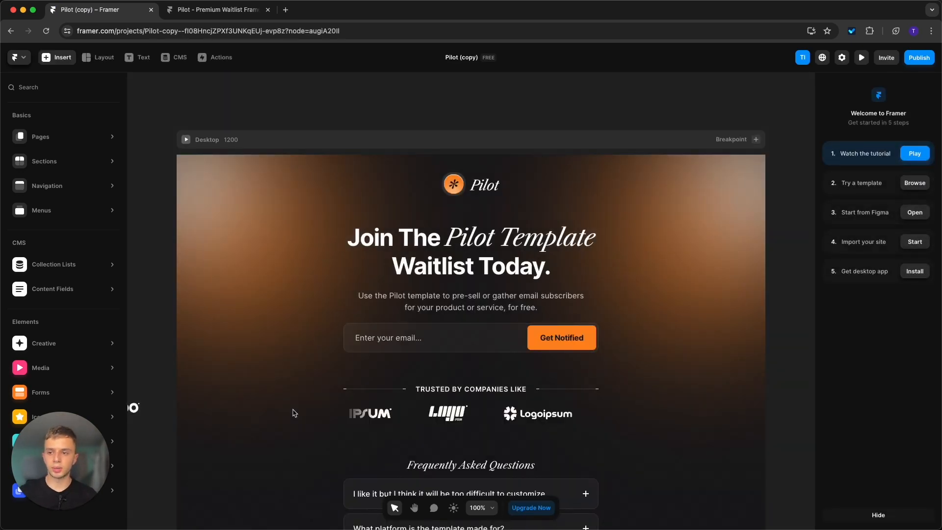
Change the project's Accent color style to the blue #2BAEFF.
{"action": "left_click", "coordinate": [260, 116]}
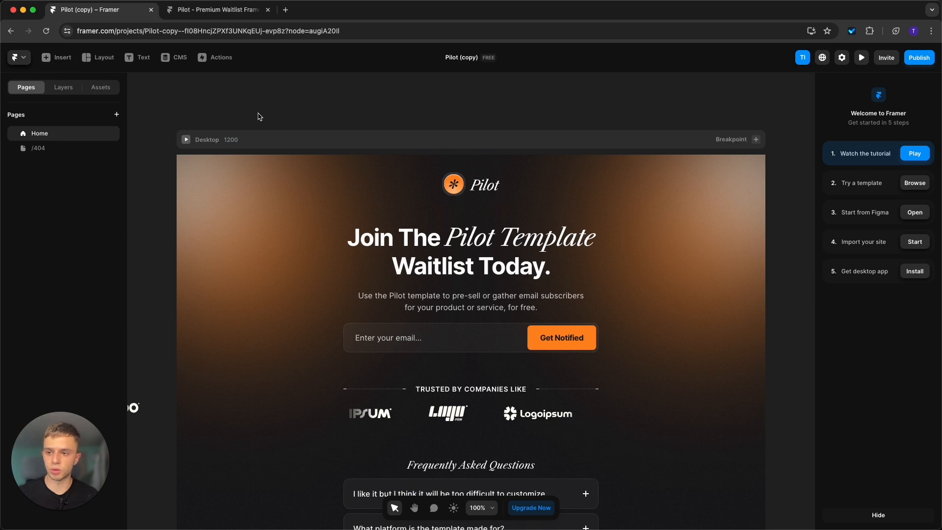
{"action": "left_click", "coordinate": [103, 90]}
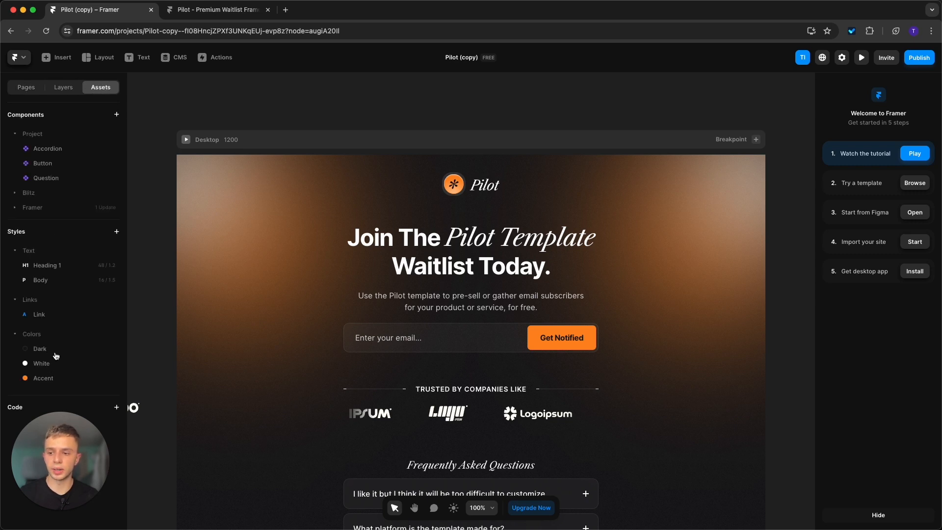
{"action": "left_click", "coordinate": [58, 382]}
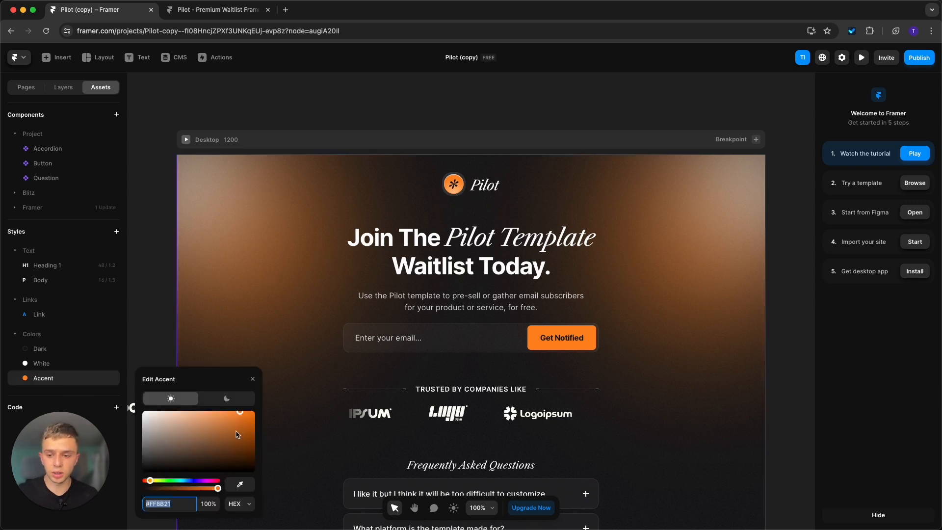
{"action": "left_click_drag", "start_coordinate": [160, 482], "coordinate": [187, 485]}
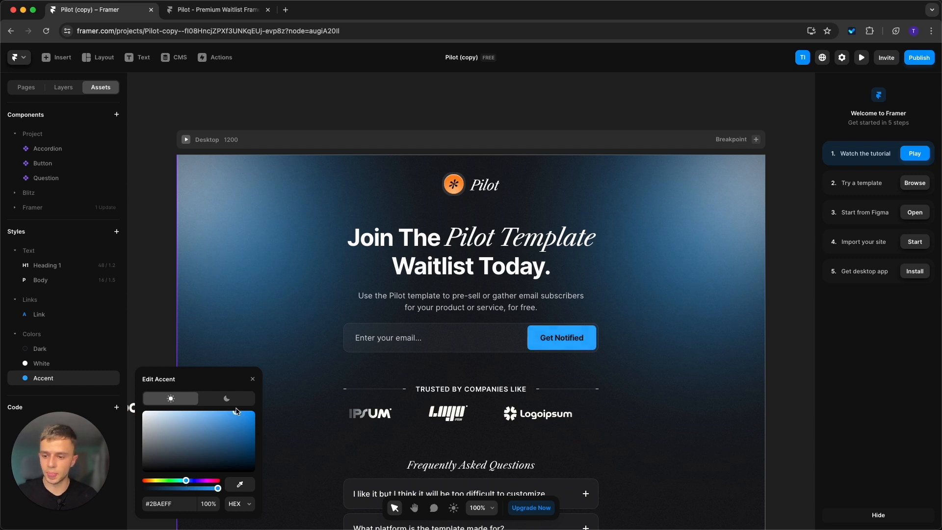
{"action": "left_click_drag", "start_coordinate": [240, 414], "coordinate": [236, 412]}
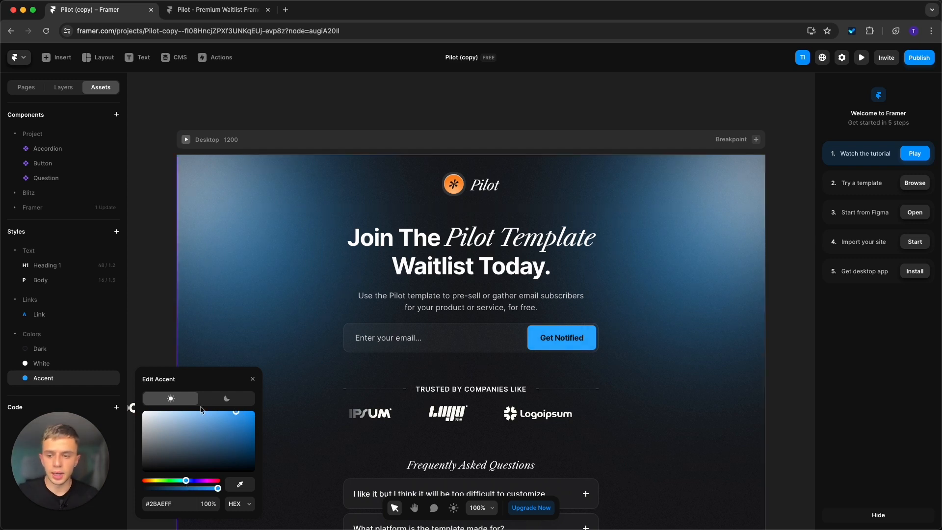
{"action": "left_click", "coordinate": [250, 381]}
Shift the project's Dark color style to a slightly bluer tone, #141517.
{"action": "scroll", "coordinate": [322, 350], "scroll_direction": "down", "scroll_amount": 3}
{"action": "scroll", "coordinate": [320, 347], "scroll_direction": "down", "scroll_amount": 3}
{"action": "scroll", "coordinate": [414, 359], "scroll_direction": "up", "scroll_amount": 5}
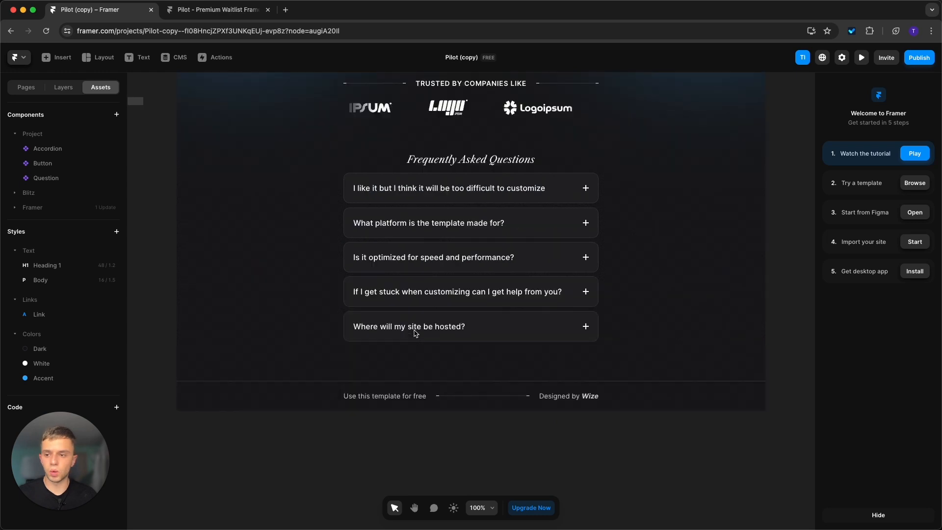
{"action": "scroll", "coordinate": [614, 230], "scroll_direction": "up", "scroll_amount": 2}
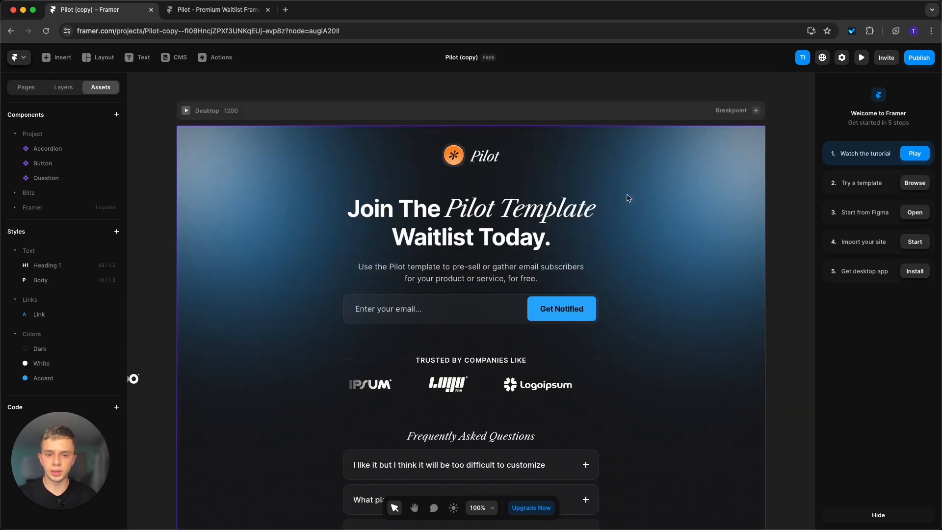
{"action": "left_click", "coordinate": [84, 353]}
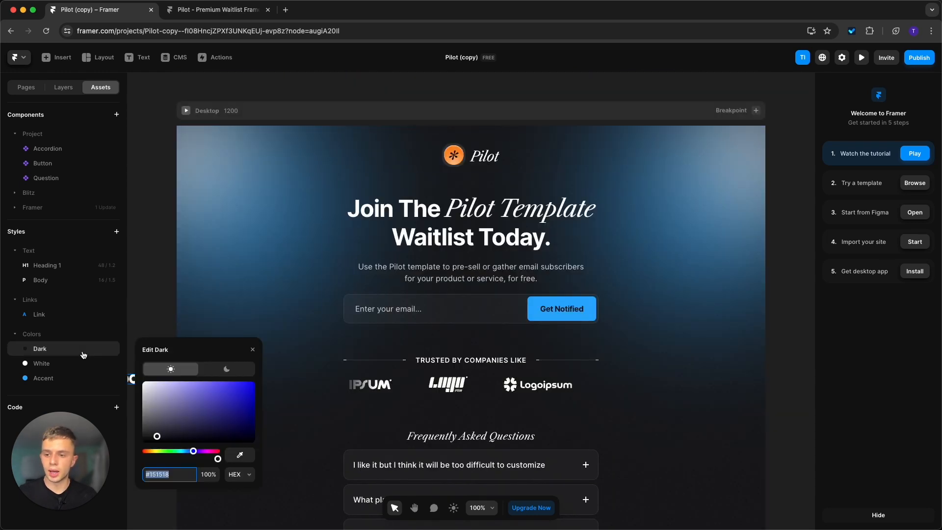
{"action": "left_click", "coordinate": [93, 377]}
{"action": "left_click", "coordinate": [86, 356]}
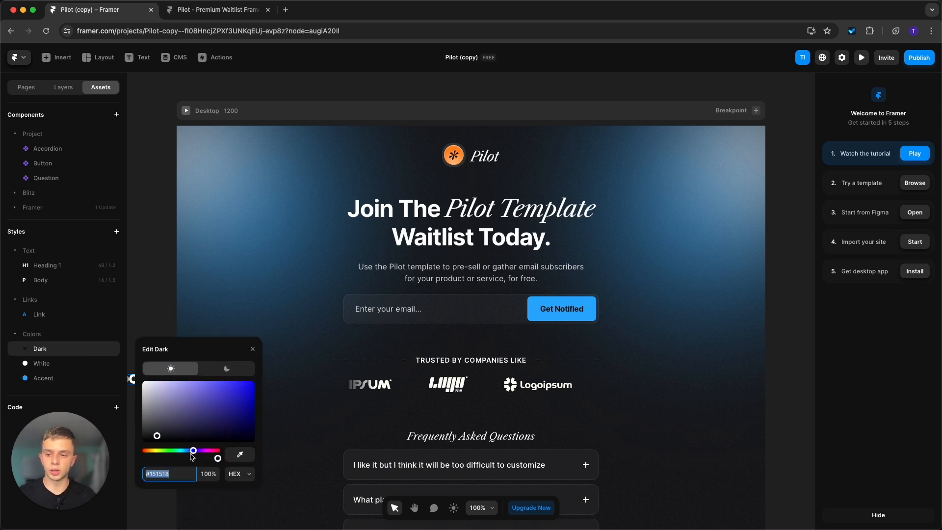
{"action": "left_click_drag", "start_coordinate": [194, 451], "coordinate": [190, 452]}
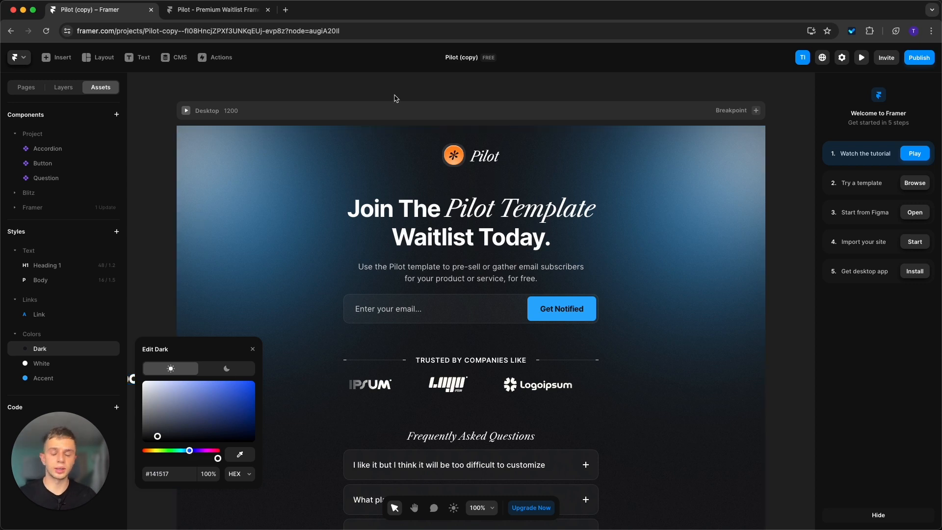
{"action": "left_click", "coordinate": [253, 349]}
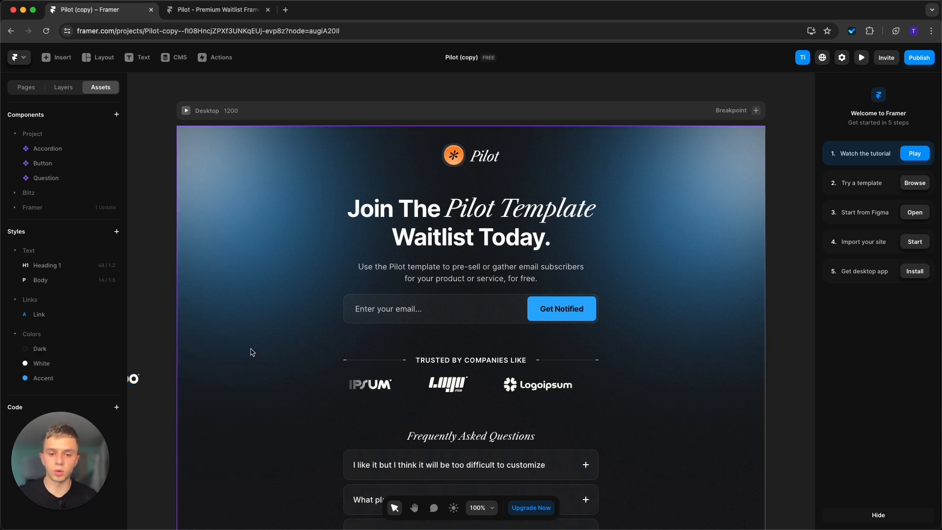
Paste the copied white digiUP logo onto the empty canvas above the Desktop frame.
{"action": "scroll", "coordinate": [247, 306], "scroll_direction": "down", "scroll_amount": 3}
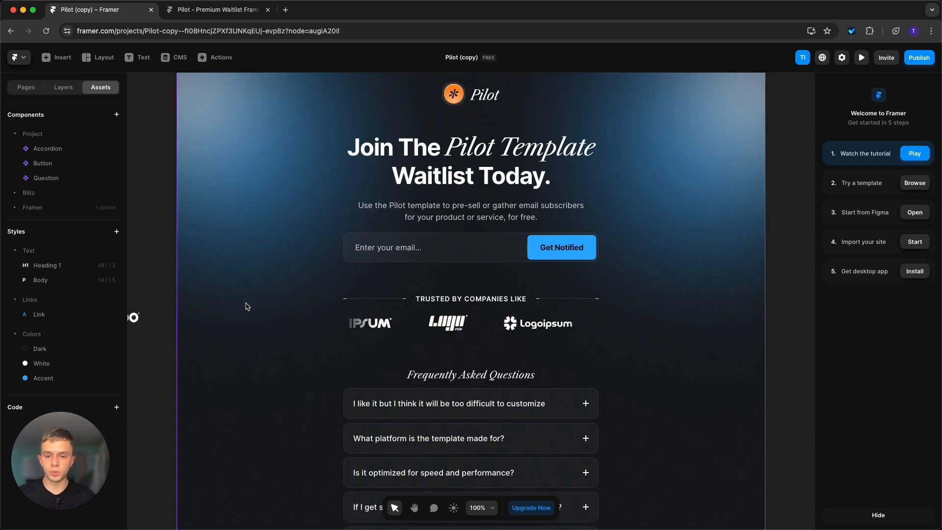
{"action": "scroll", "coordinate": [246, 306], "scroll_direction": "up", "scroll_amount": 3}
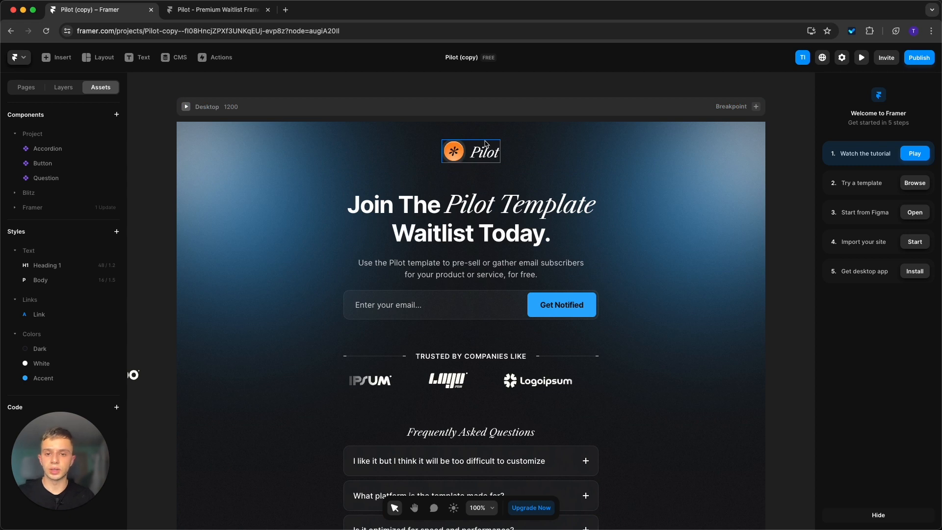
{"action": "left_click", "coordinate": [513, 148]}
{"action": "left_click", "coordinate": [459, 147]}
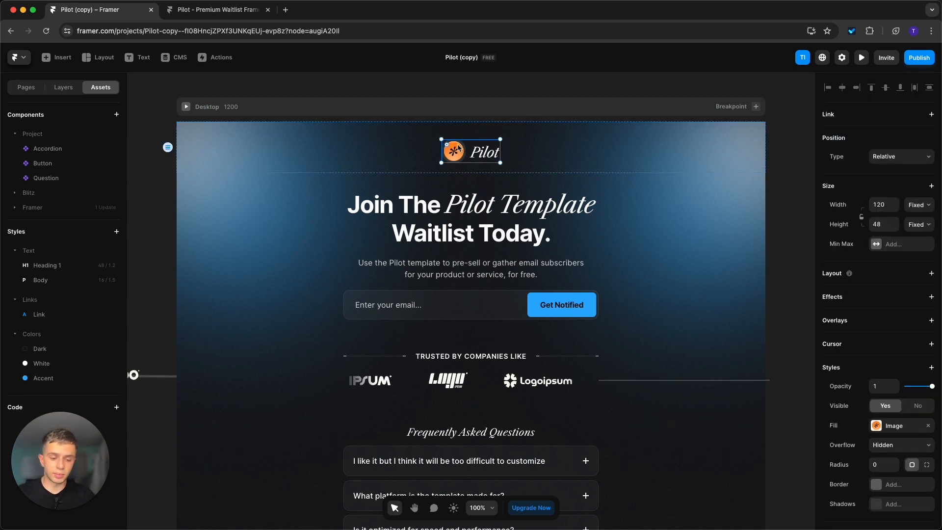
{"action": "scroll", "coordinate": [458, 149], "scroll_direction": "up", "scroll_amount": 6}
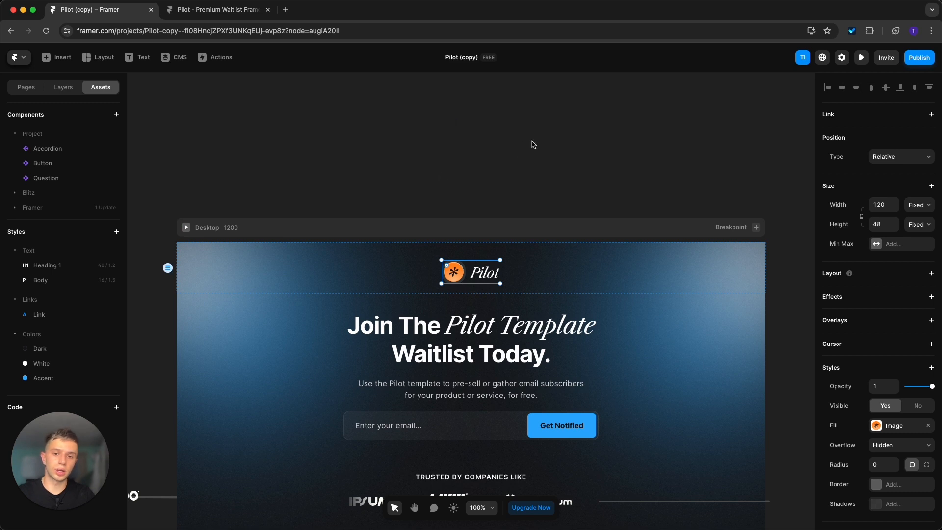
{"action": "left_click", "coordinate": [497, 160]}
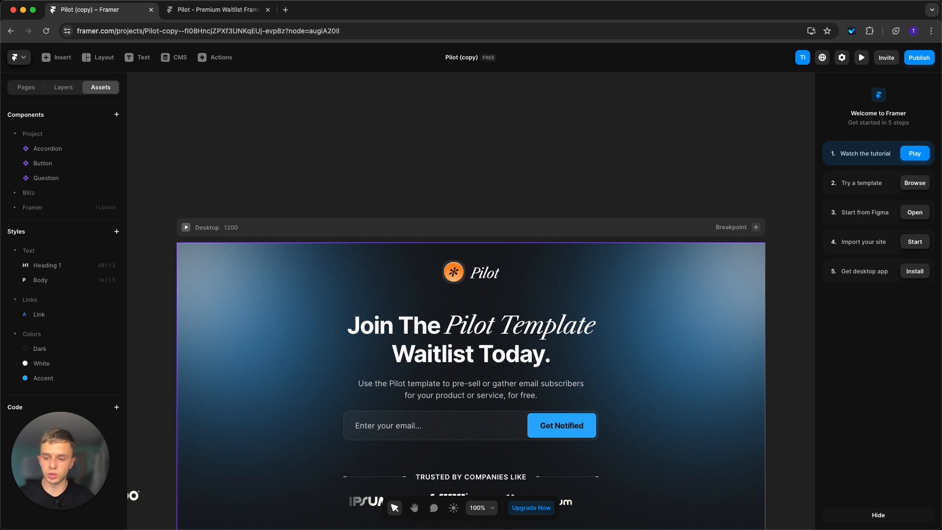
{"action": "key", "text": "super+v"}
{"action": "scroll", "coordinate": [393, 122], "scroll_direction": "up", "scroll_amount": 6}
{"action": "left_click_drag", "start_coordinate": [407, 122], "coordinate": [471, 108]}
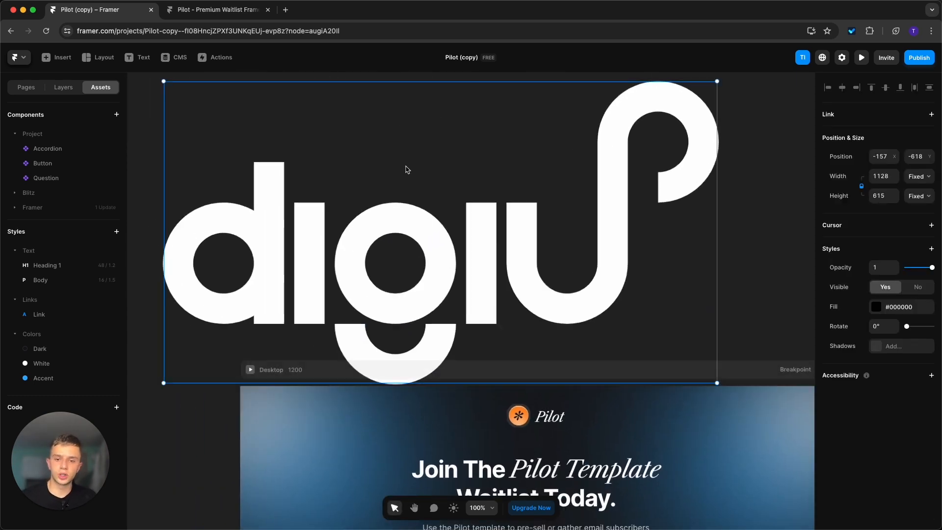
Scale the digiUP logo proportionally down to about 81 by 44.
{"action": "scroll", "coordinate": [407, 170], "scroll_direction": "down", "scroll_amount": 2}
{"action": "scroll", "coordinate": [406, 169], "scroll_direction": "down", "scroll_amount": 2}
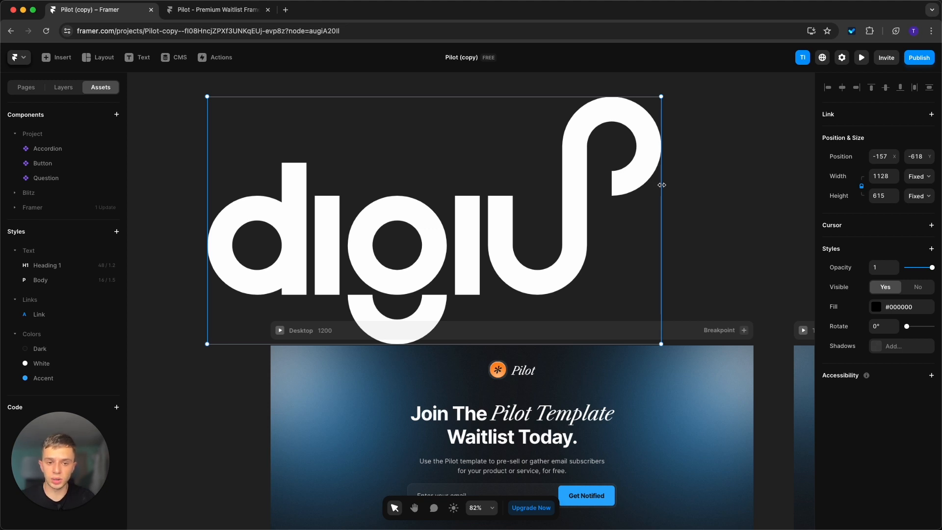
{"action": "left_click_drag", "start_coordinate": [662, 185], "coordinate": [240, 223]}
{"action": "scroll", "coordinate": [471, 261], "scroll_direction": "down", "scroll_amount": 2}
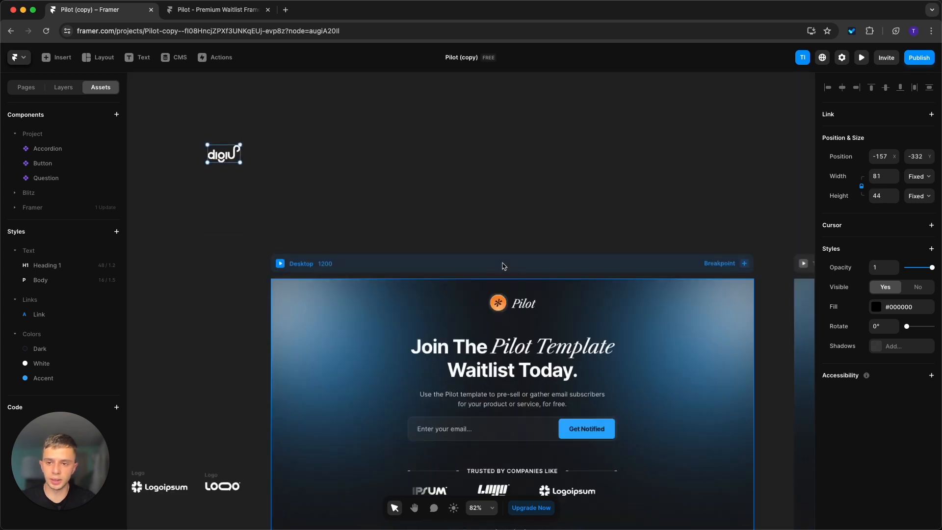
Cut the digiUP logo from the canvas and paste it into the Desktop frame's Logo Container.
{"action": "key", "text": "super+x"}
{"action": "scroll", "coordinate": [548, 308], "scroll_direction": "up", "scroll_amount": 3}
{"action": "left_click", "coordinate": [528, 314]}
{"action": "left_click", "coordinate": [549, 303]}
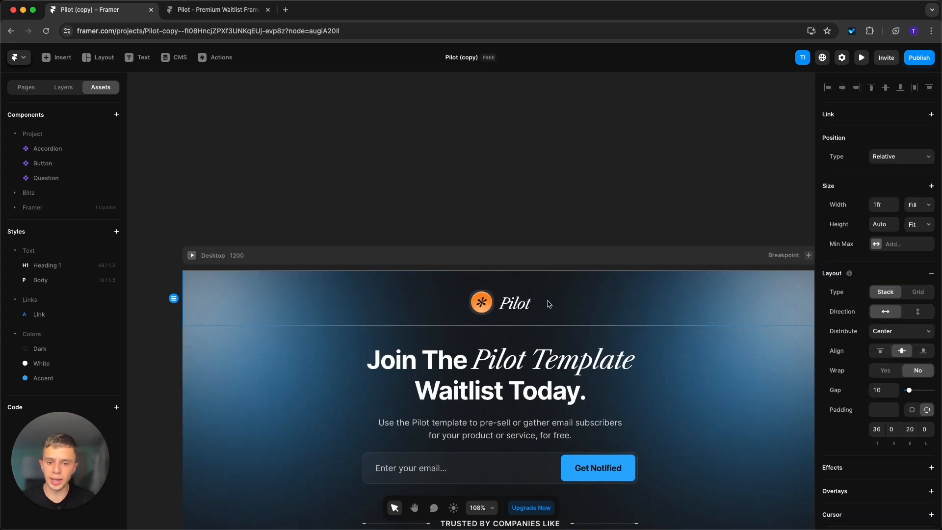
{"action": "left_click", "coordinate": [60, 89]}
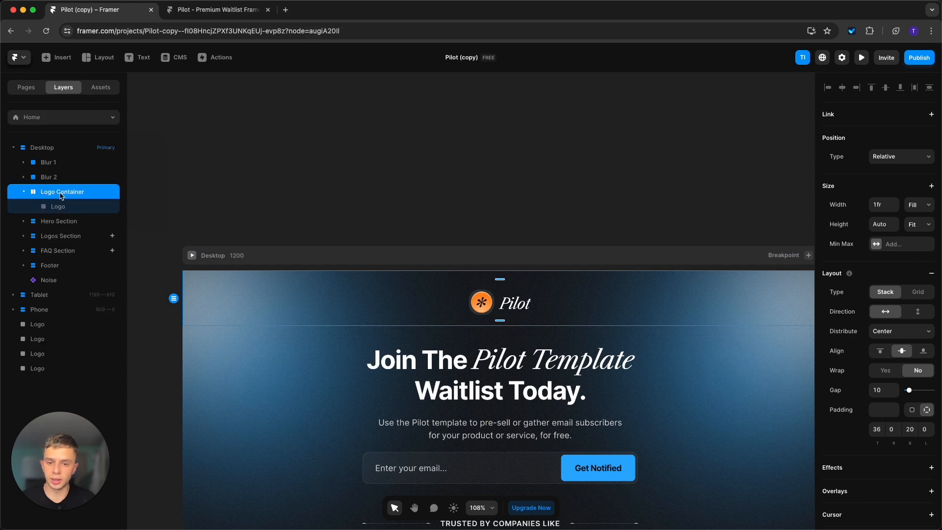
{"action": "key", "text": "super+v"}
Delete the original Pilot logo from the Logo Container.
{"action": "left_click", "coordinate": [66, 207]}
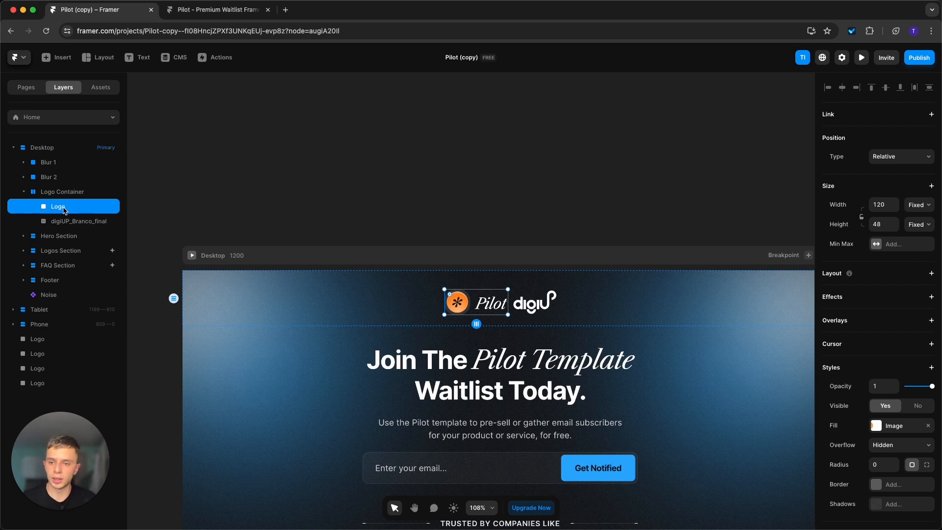
{"action": "key", "text": "BackSpace"}
{"action": "scroll", "coordinate": [578, 223], "scroll_direction": "down", "scroll_amount": 3}
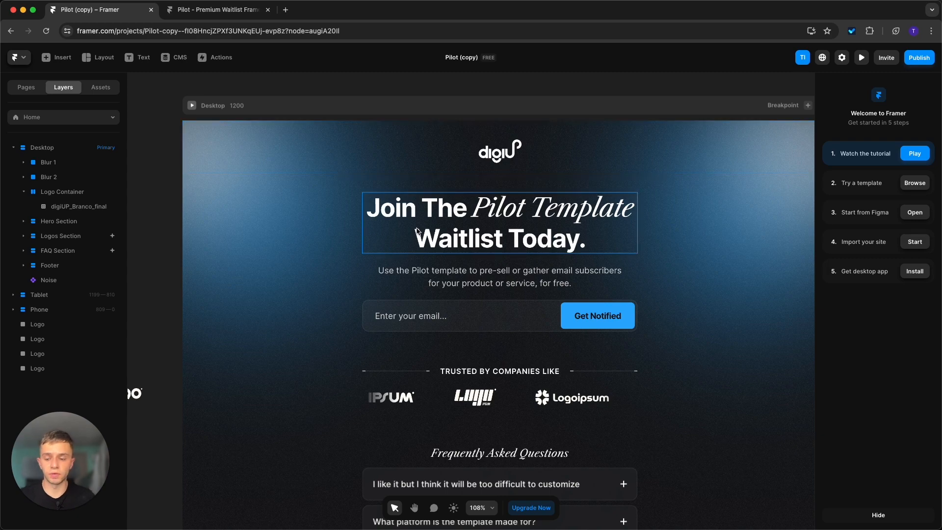
Select the email Input component in the Hero Section and open its Get Waitlist ID for editing.
{"action": "key", "text": "space"}
{"action": "mouse_move", "coordinate": [603, 191]}
{"action": "left_mouse_down"}
{"action": "mouse_move", "coordinate": [476, 369]}
{"action": "mouse_move", "coordinate": [655, 203]}
{"action": "mouse_move", "coordinate": [614, 182]}
{"action": "left_mouse_up"}
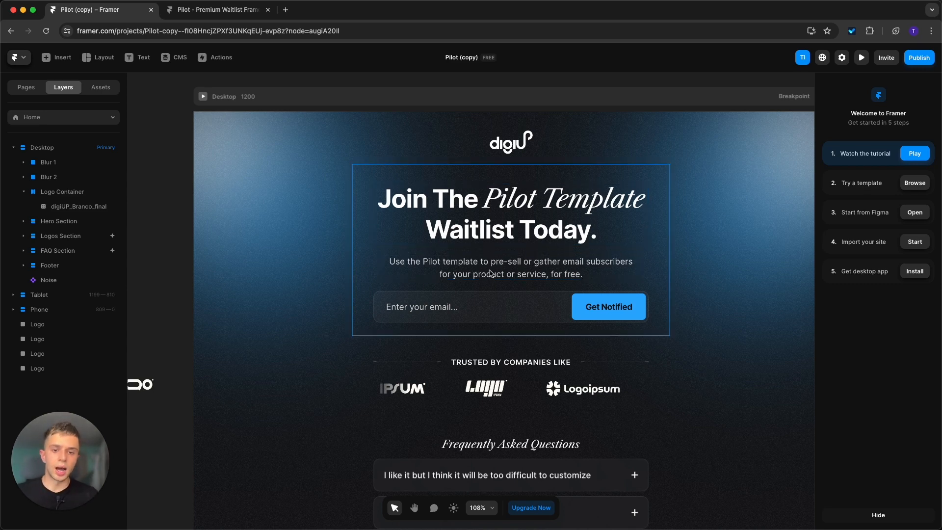
{"action": "scroll", "coordinate": [498, 285], "scroll_direction": "down", "scroll_amount": 1}
{"action": "left_click", "coordinate": [509, 312]}
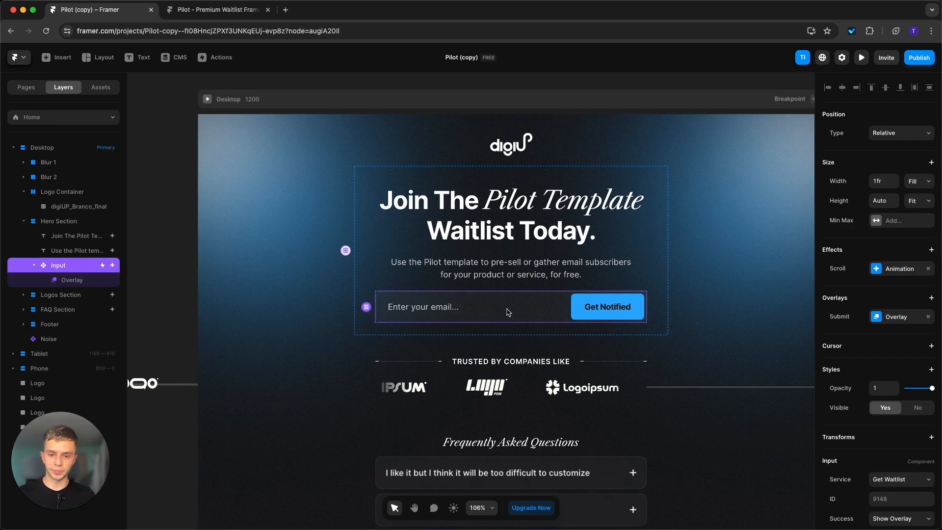
{"action": "scroll", "coordinate": [901, 523], "scroll_direction": "down", "scroll_amount": 5}
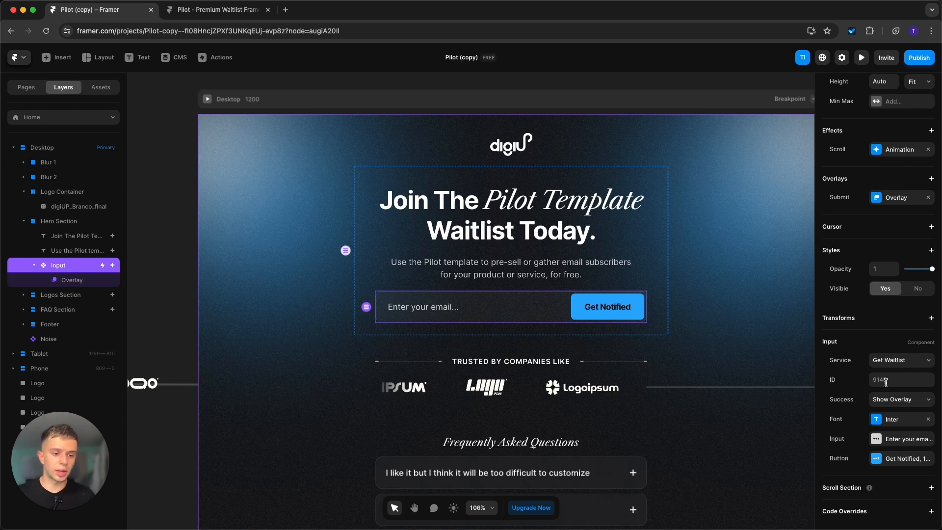
{"action": "left_click", "coordinate": [900, 379]}
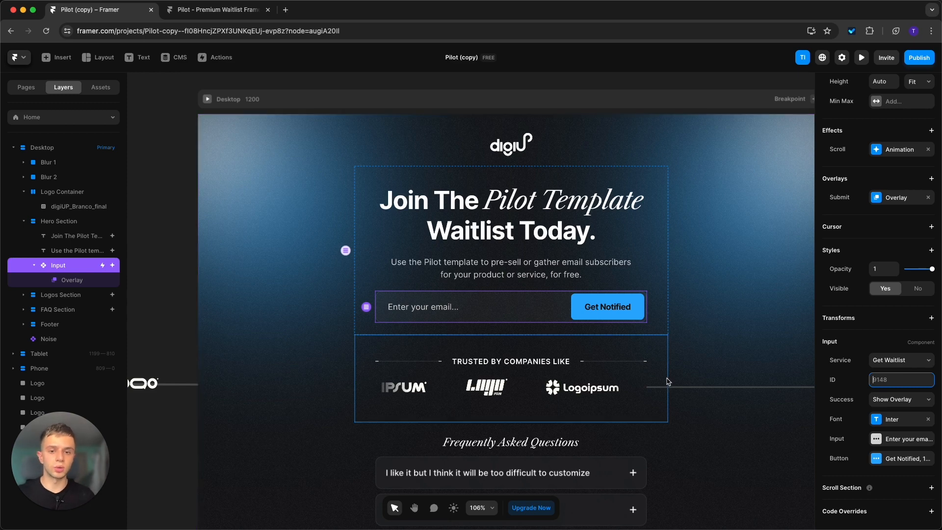
{"action": "scroll", "coordinate": [666, 379], "scroll_direction": "down", "scroll_amount": 1}
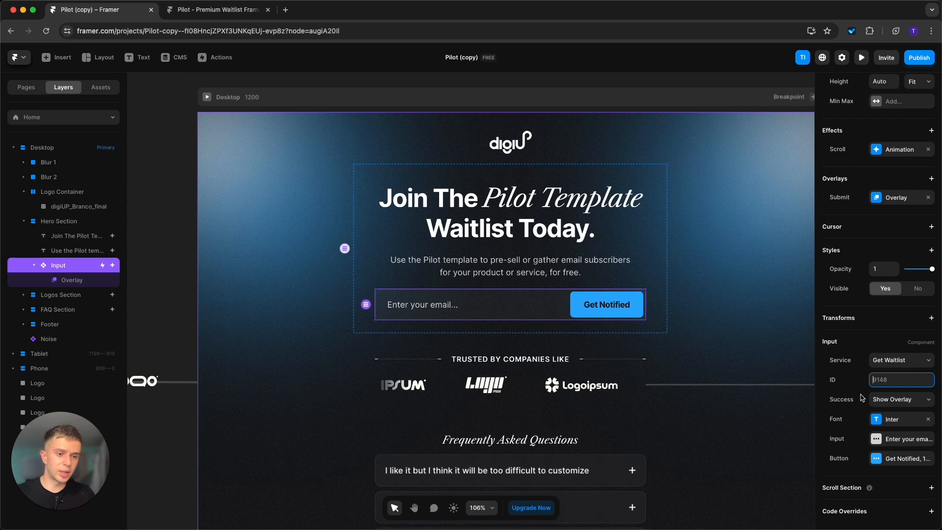
Open the email Input's Submit overlay and inspect its heading, body text and estimated launch label.
{"action": "scroll", "coordinate": [863, 397], "scroll_direction": "up", "scroll_amount": 1}
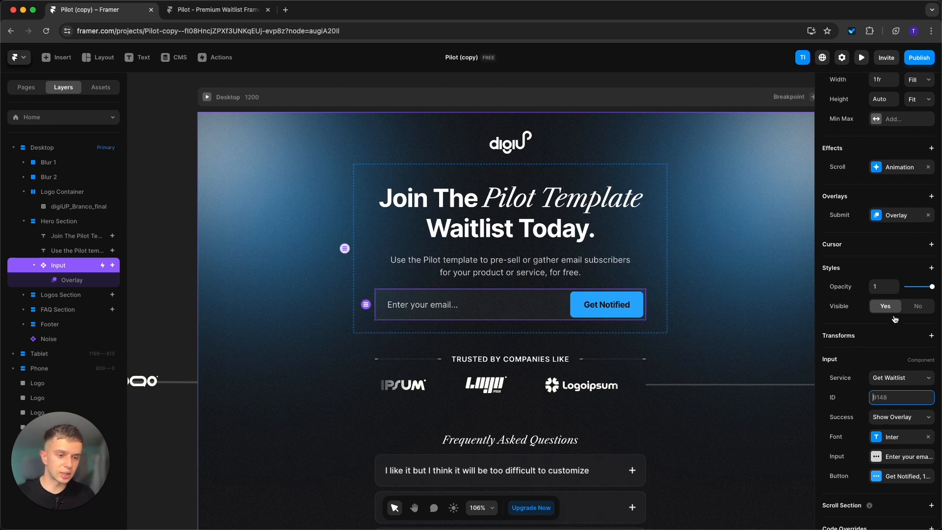
{"action": "left_click", "coordinate": [880, 218]}
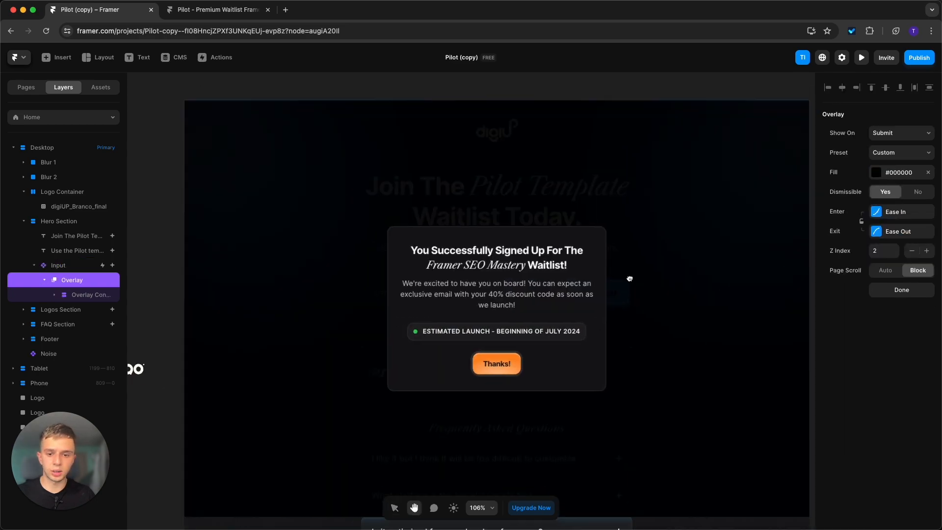
{"action": "left_click_drag", "start_coordinate": [630, 278], "coordinate": [618, 275]}
{"action": "scroll", "coordinate": [528, 290], "scroll_direction": "down", "scroll_amount": 1}
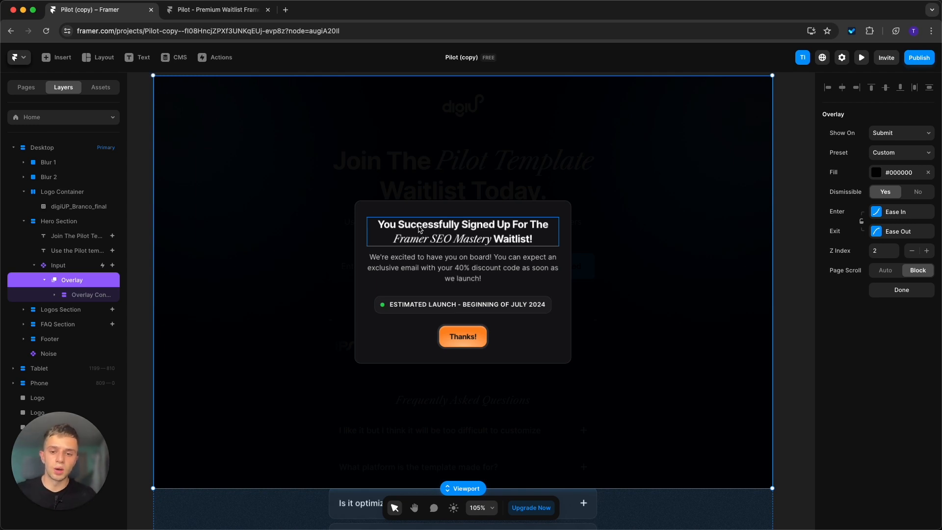
{"action": "double_click", "coordinate": [420, 228]}
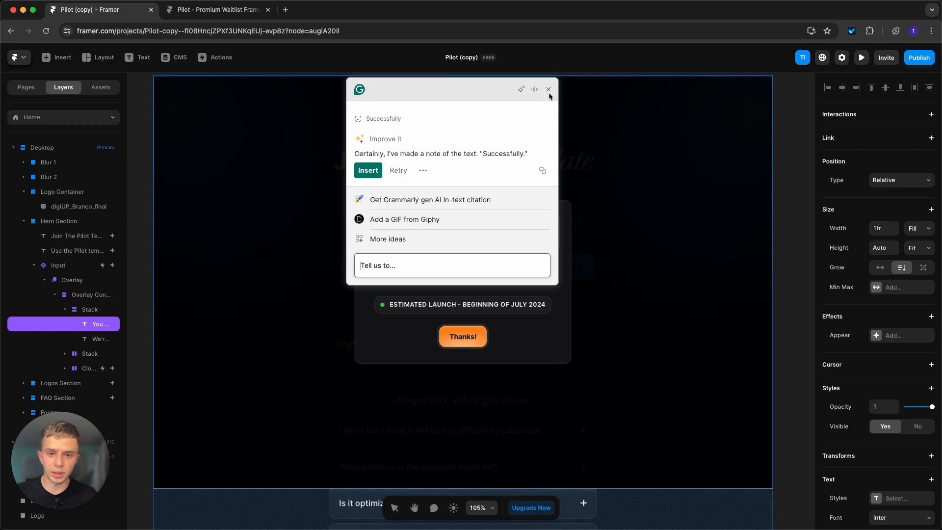
{"action": "left_click", "coordinate": [548, 90]}
{"action": "left_click", "coordinate": [473, 263]}
{"action": "left_click", "coordinate": [473, 268]}
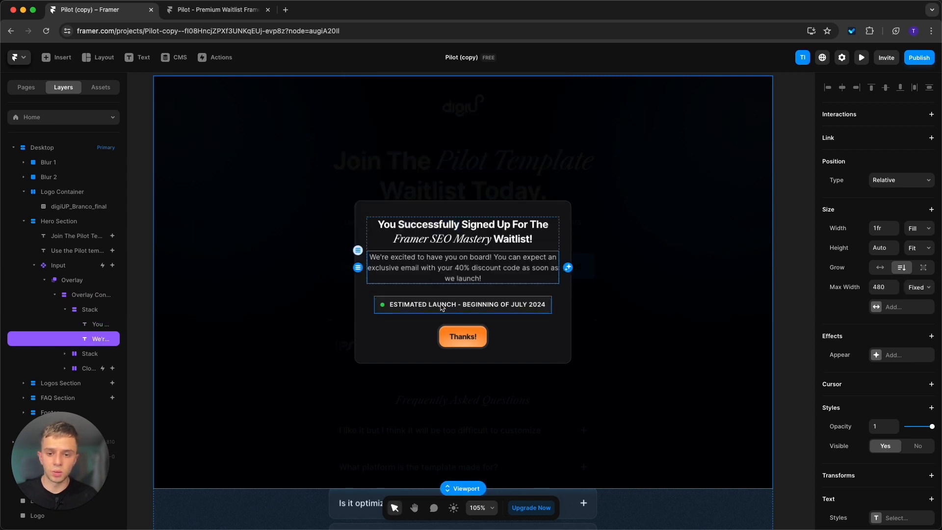
{"action": "double_click", "coordinate": [442, 306]}
{"action": "double_click", "coordinate": [441, 305]}
{"action": "left_click", "coordinate": [455, 270]}
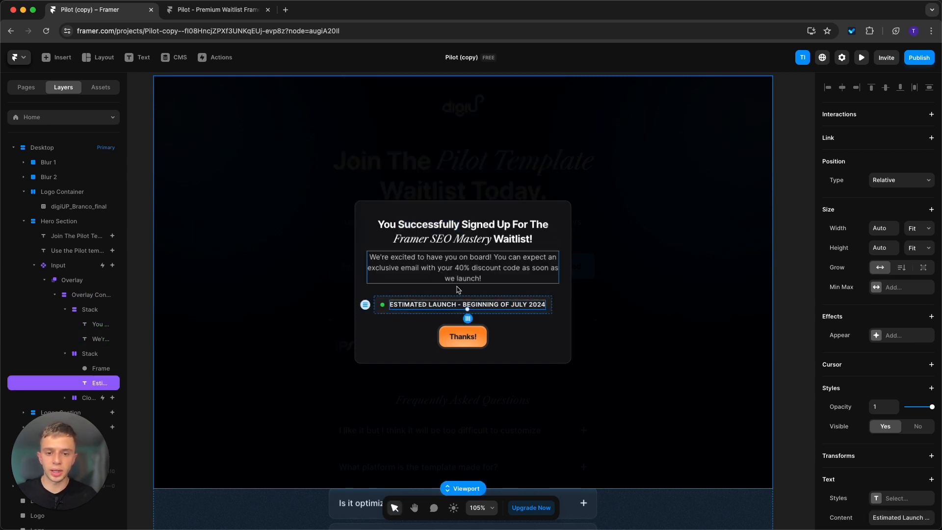
Set both color stops of the overlay's Thanks! button radial fill to the Accent style, and exit the overlay.
{"action": "left_click", "coordinate": [468, 336]}
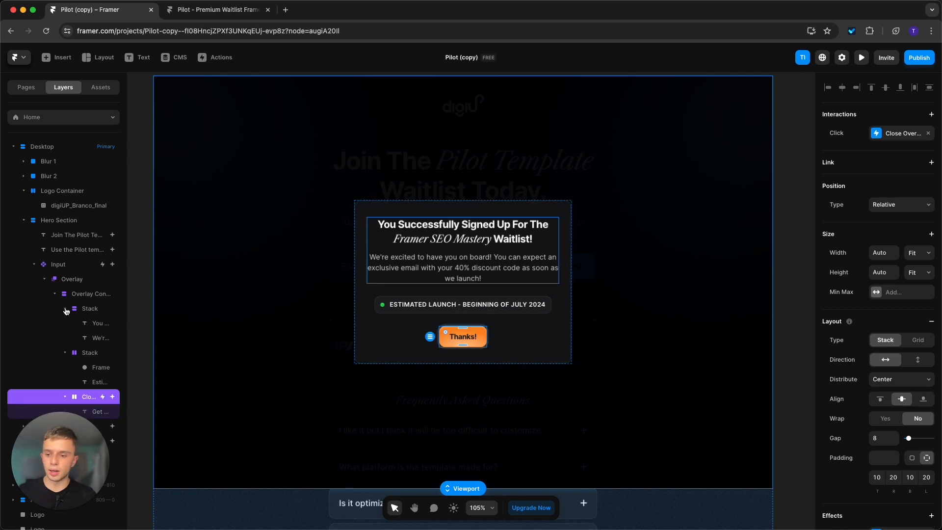
{"action": "scroll", "coordinate": [67, 311], "scroll_direction": "down", "scroll_amount": 1}
{"action": "scroll", "coordinate": [897, 434], "scroll_direction": "down", "scroll_amount": 5}
{"action": "scroll", "coordinate": [899, 432], "scroll_direction": "down", "scroll_amount": 3}
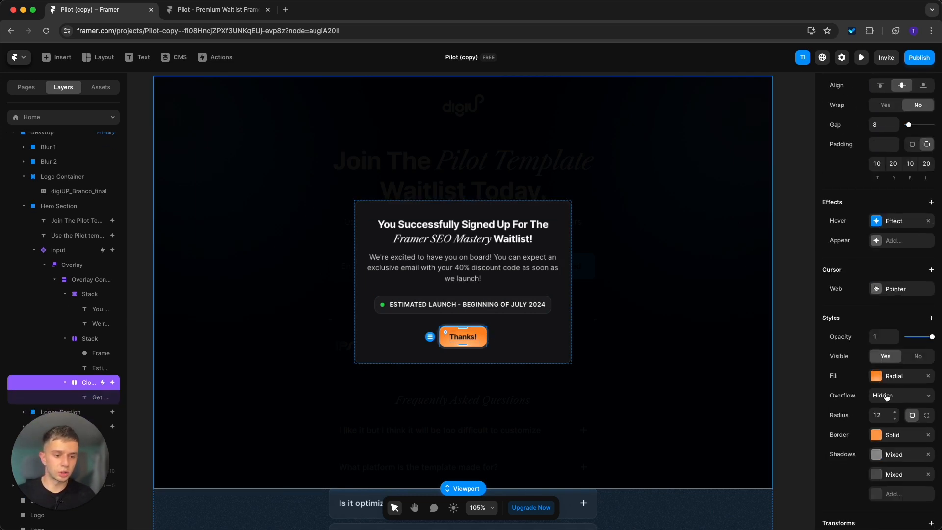
{"action": "left_click", "coordinate": [887, 377]}
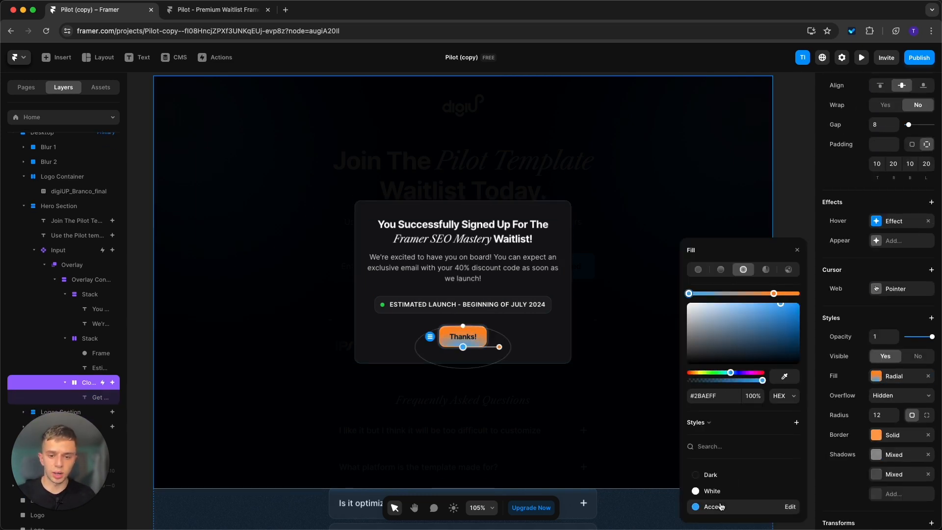
{"action": "left_click", "coordinate": [774, 293]}
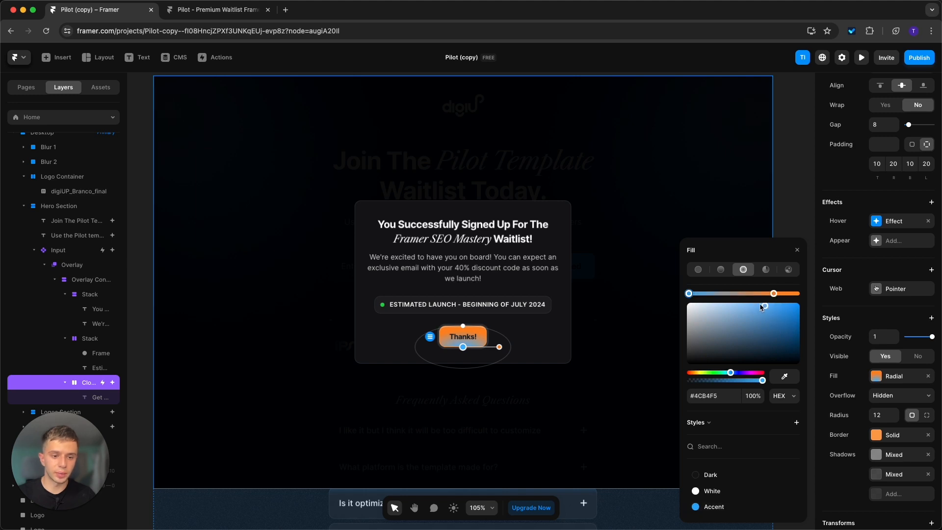
{"action": "left_click", "coordinate": [714, 507]}
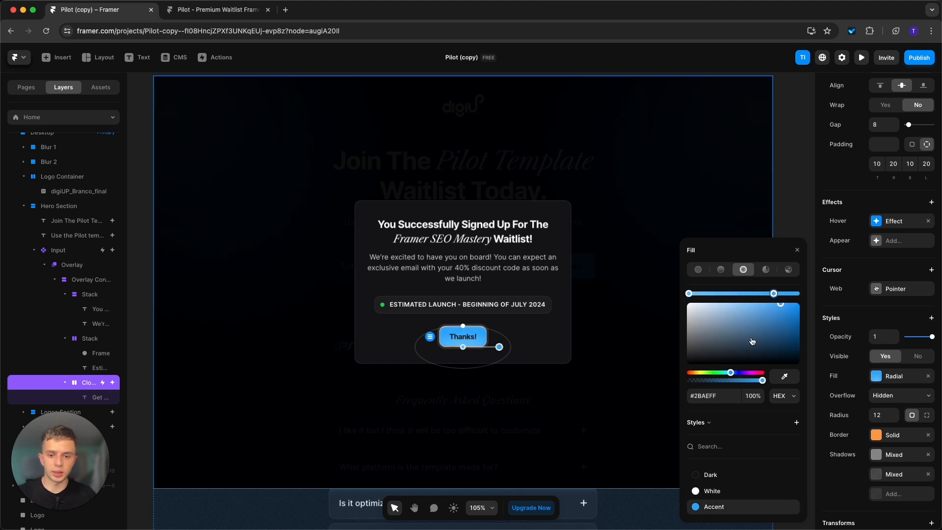
{"action": "left_click", "coordinate": [562, 170]}
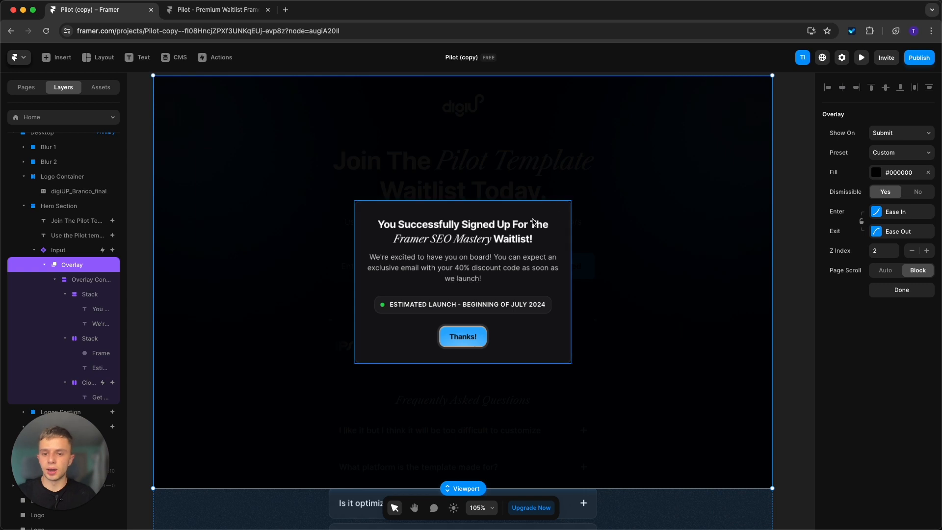
{"action": "scroll", "coordinate": [596, 214], "scroll_direction": "up", "scroll_amount": 3}
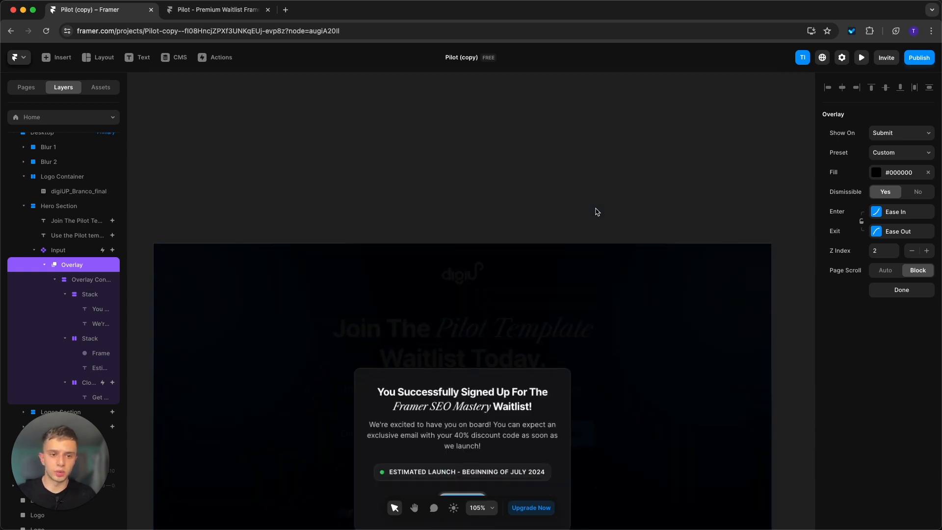
{"action": "scroll", "coordinate": [596, 214], "scroll_direction": "down", "scroll_amount": 1}
{"action": "left_click", "coordinate": [759, 178]}
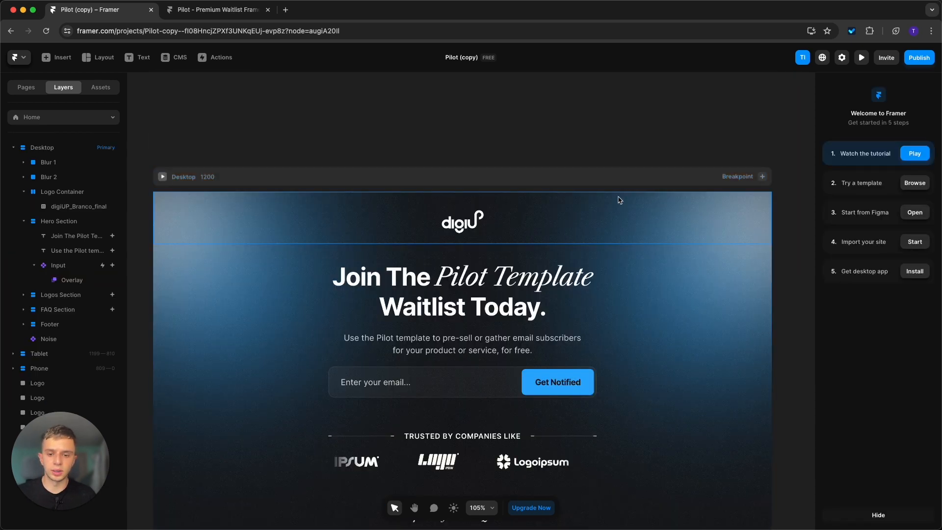
Review the Font, Input and Button settings of the hero's email Input component.
{"action": "scroll", "coordinate": [619, 199], "scroll_direction": "down", "scroll_amount": 5}
{"action": "left_click", "coordinate": [432, 155]}
{"action": "scroll", "coordinate": [886, 405], "scroll_direction": "down", "scroll_amount": 1}
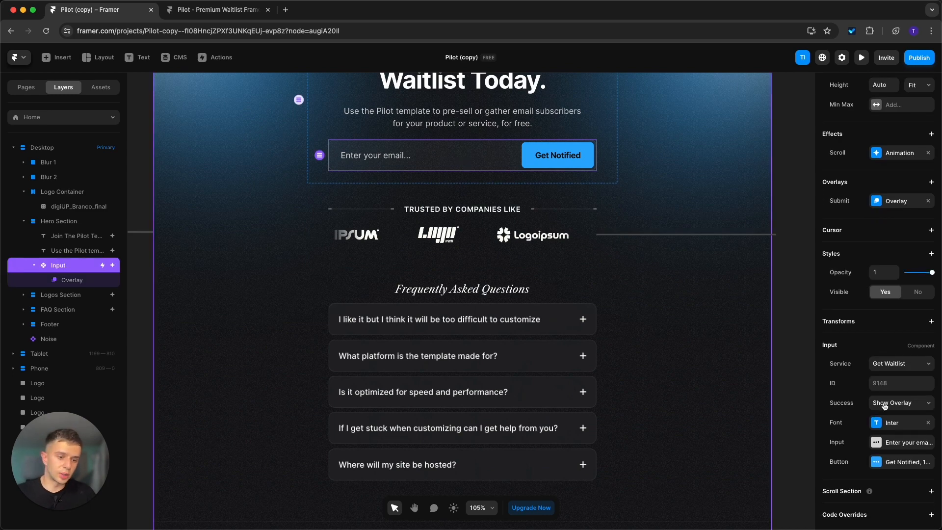
{"action": "left_click", "coordinate": [878, 423]}
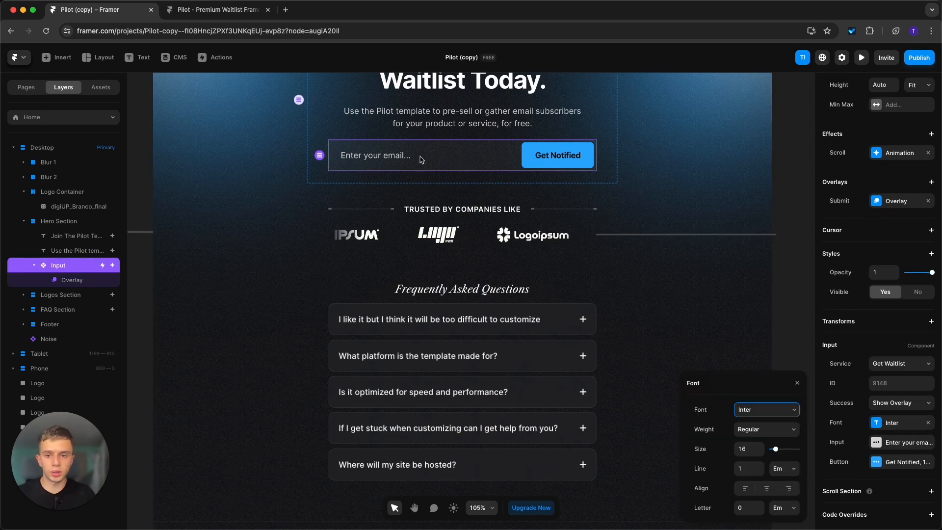
{"action": "scroll", "coordinate": [421, 160], "scroll_direction": "up", "scroll_amount": 1}
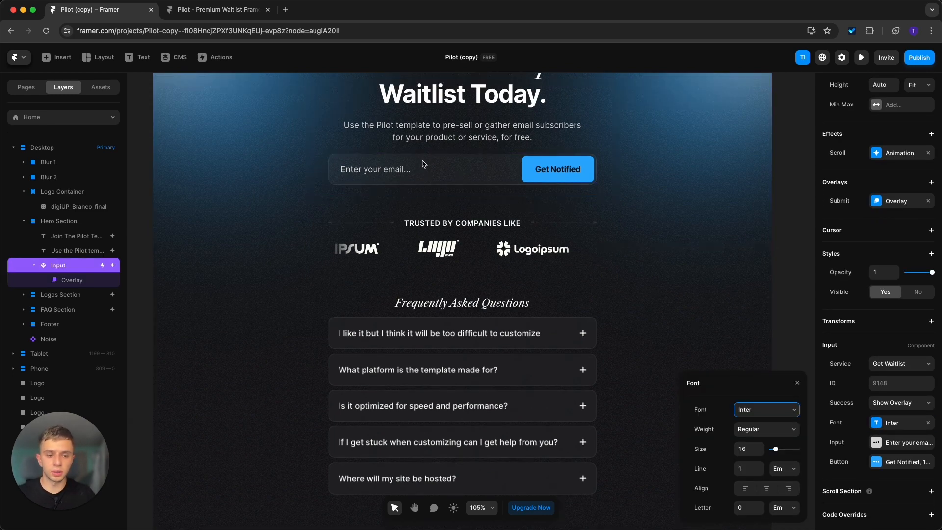
{"action": "left_click", "coordinate": [891, 447]}
{"action": "left_click", "coordinate": [893, 469]}
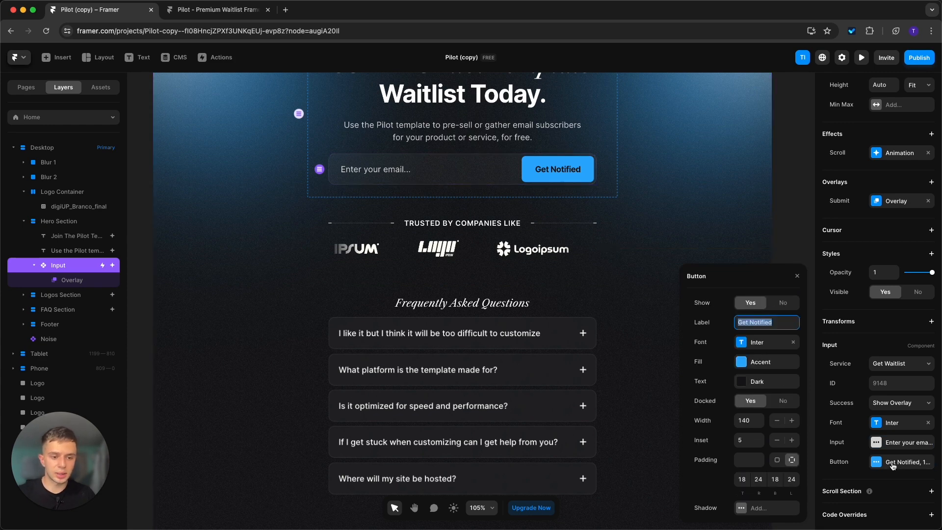
{"action": "left_click", "coordinate": [894, 466]}
{"action": "scroll", "coordinate": [758, 344], "scroll_direction": "up", "scroll_amount": 3}
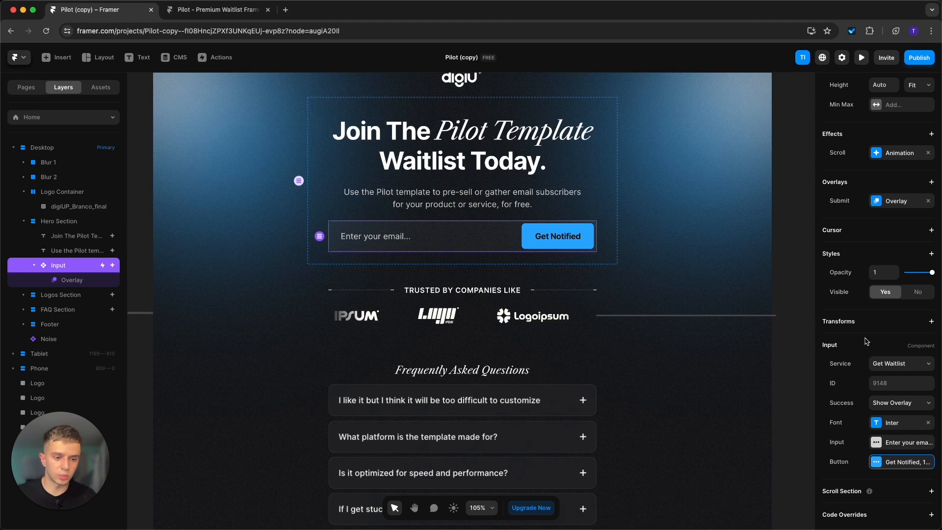
Delete the four placeholder company logos on the canvas beside the Desktop frame that feed the Ticker.
{"action": "scroll", "coordinate": [595, 319], "scroll_direction": "down", "scroll_amount": 5}
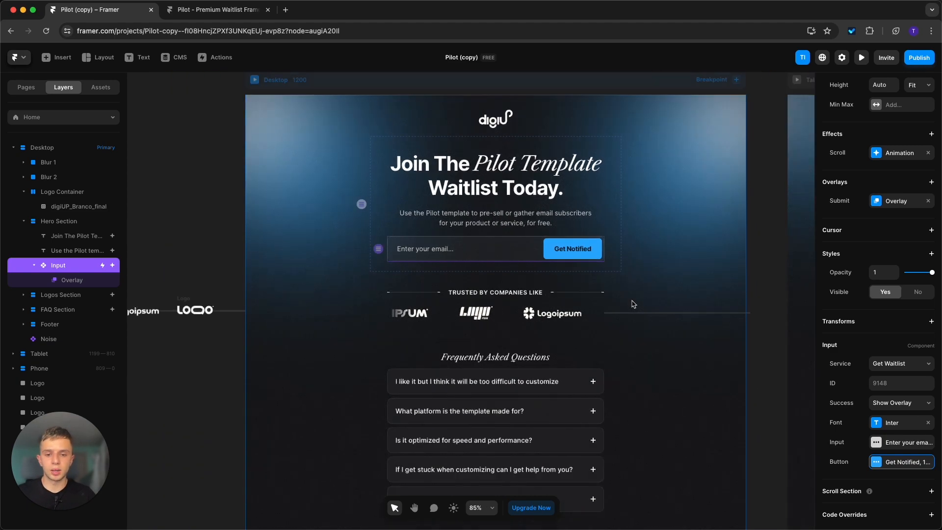
{"action": "left_click", "coordinate": [596, 318]}
{"action": "scroll", "coordinate": [307, 318], "scroll_direction": "left", "scroll_amount": 2}
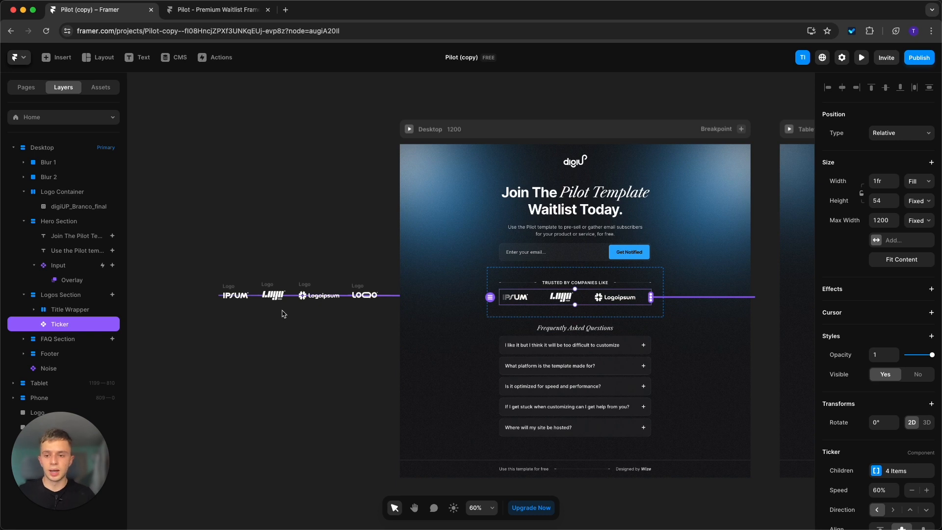
{"action": "left_click_drag", "start_coordinate": [190, 245], "coordinate": [385, 366]}
{"action": "key", "text": "Delete"}
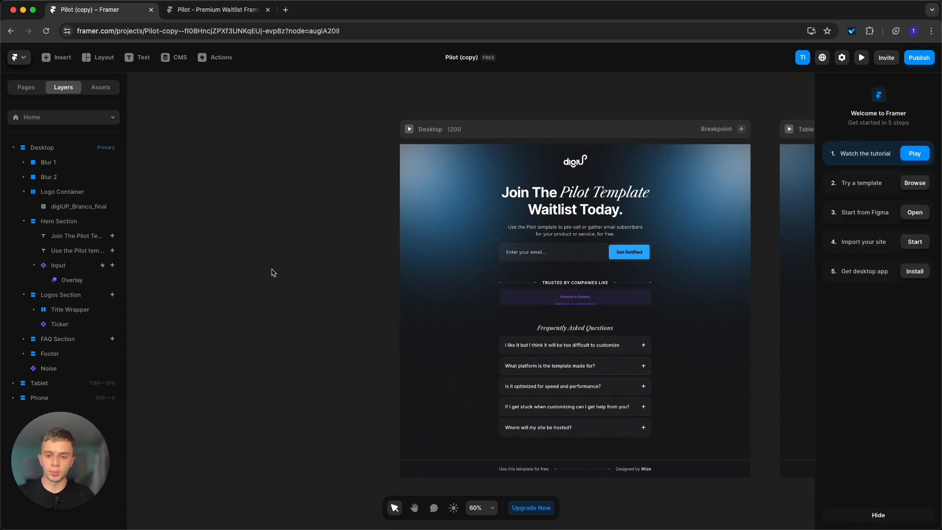
Paste the WIZE, Pilot and digiUP logos beside the Desktop frame and scale digiUP proportionally down to about 73 by 40.
{"action": "key", "text": "super+v"}
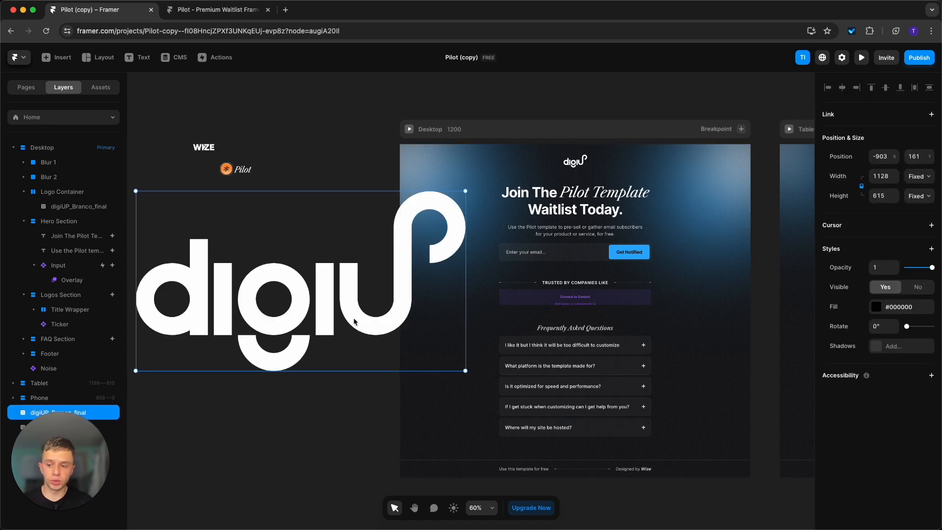
{"action": "left_click_drag", "start_coordinate": [463, 270], "coordinate": [419, 274]}
{"action": "left_click", "coordinate": [335, 84]}
{"action": "left_click", "coordinate": [300, 250]}
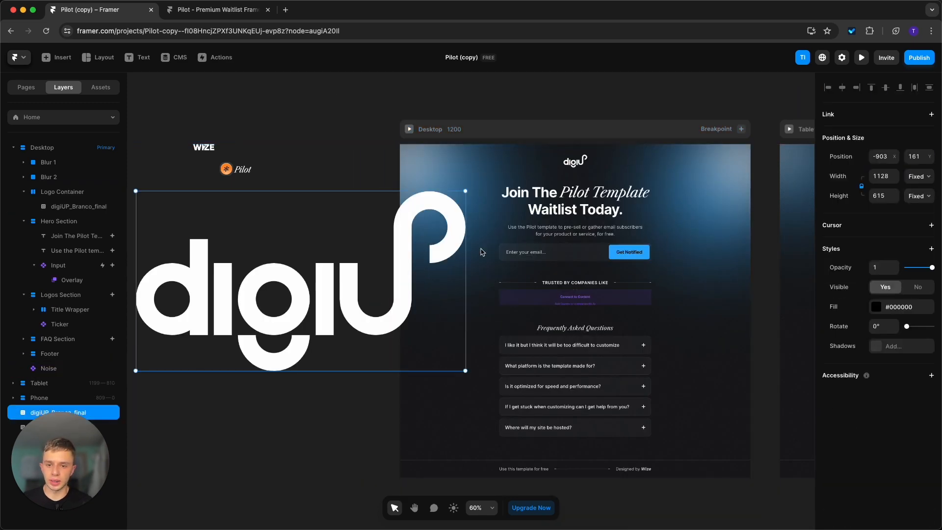
{"action": "left_click_drag", "start_coordinate": [467, 218], "coordinate": [348, 295]}
Arrange the WIZE, Pilot and digiUP logos in an evenly spaced horizontal row on the canvas, shrinking the Pilot logo slightly.
{"action": "left_click_drag", "start_coordinate": [237, 174], "coordinate": [315, 301]}
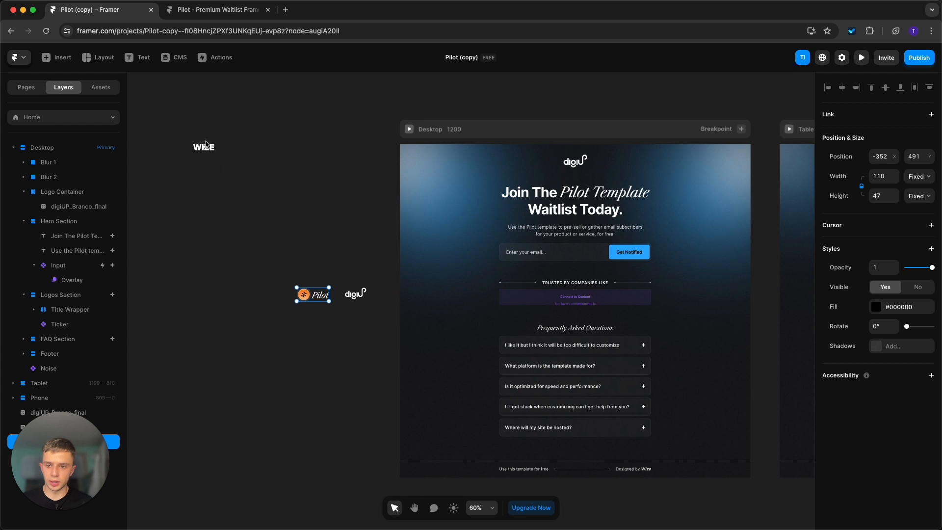
{"action": "left_click_drag", "start_coordinate": [206, 146], "coordinate": [279, 296]}
{"action": "scroll", "coordinate": [295, 295], "scroll_direction": "up", "scroll_amount": 10}
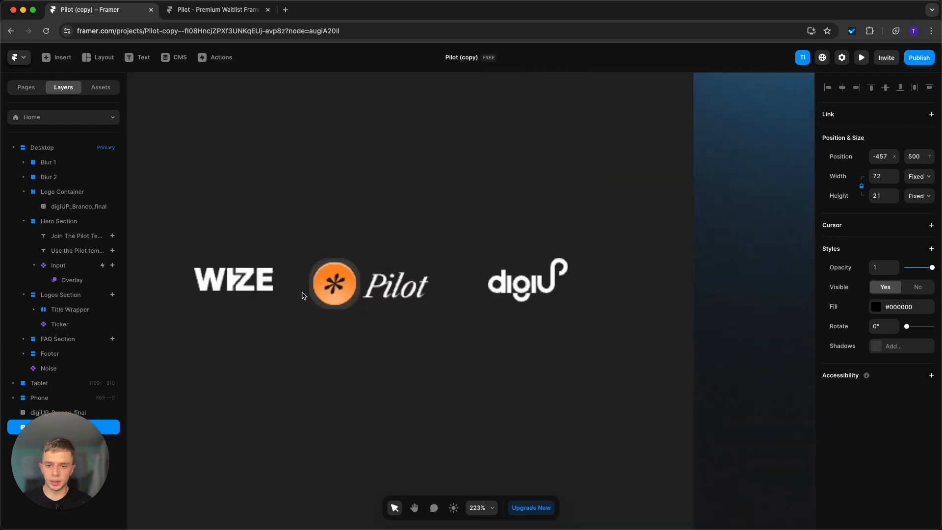
{"action": "scroll", "coordinate": [302, 295], "scroll_direction": "down", "scroll_amount": 2}
{"action": "left_click", "coordinate": [402, 287]}
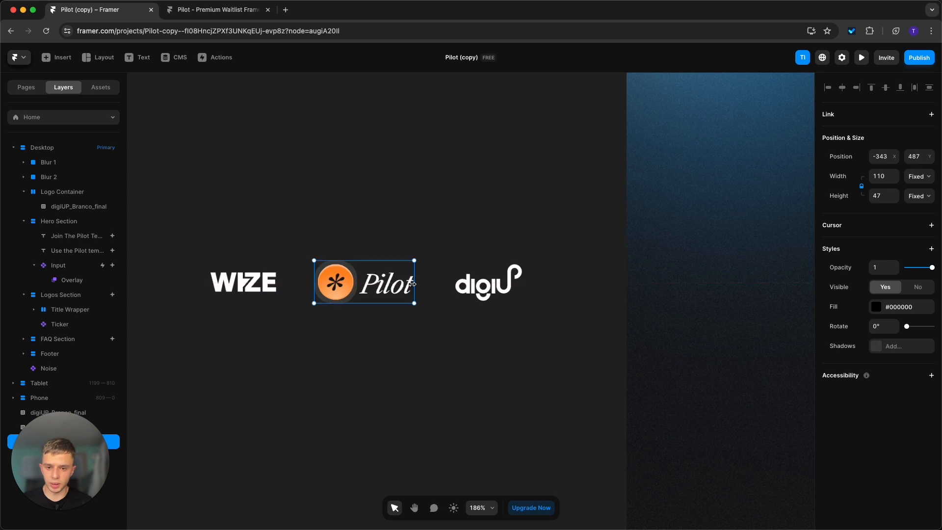
{"action": "left_click_drag", "start_coordinate": [412, 283], "coordinate": [400, 285]}
{"action": "left_click", "coordinate": [495, 291]}
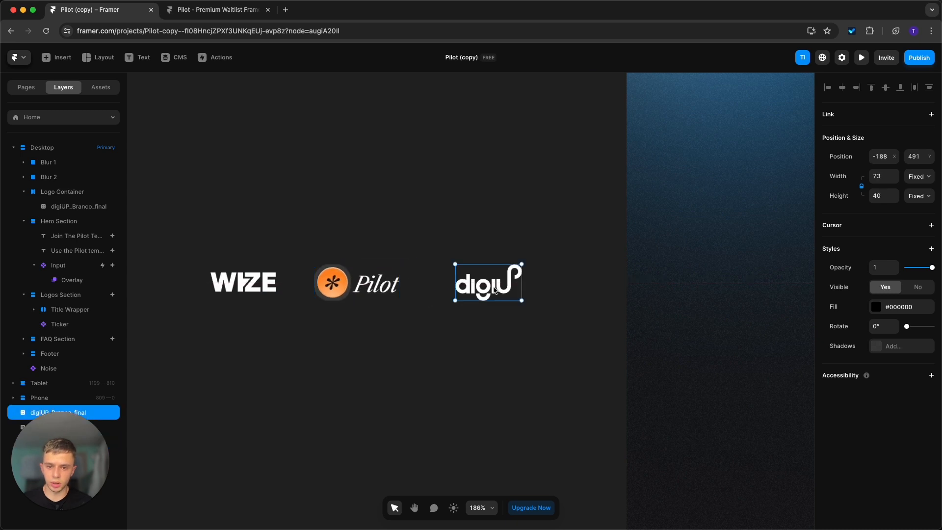
{"action": "left_click_drag", "start_coordinate": [495, 290], "coordinate": [465, 290]}
{"action": "left_click", "coordinate": [341, 212]}
Wrap the WIZE logo beside the Desktop frame in a Stack and remove the Stack's white fill.
{"action": "scroll", "coordinate": [334, 223], "scroll_direction": "down", "scroll_amount": 6}
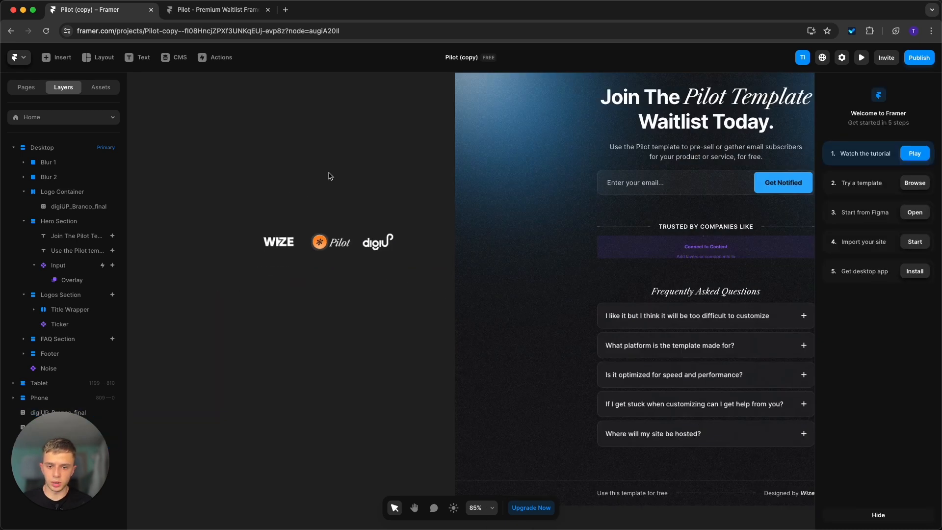
{"action": "left_click_drag", "start_coordinate": [432, 146], "coordinate": [314, 200]}
{"action": "left_click", "coordinate": [550, 290]}
{"action": "double_click", "coordinate": [567, 305]}
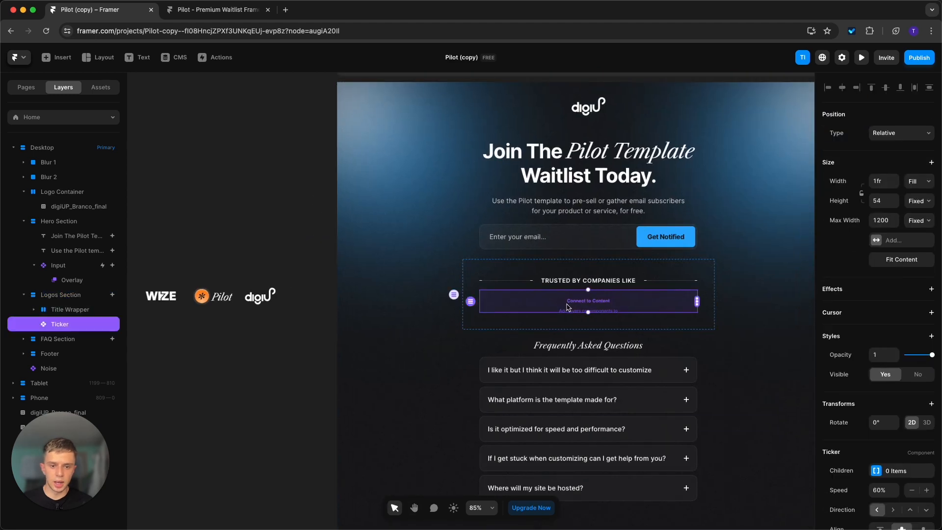
{"action": "left_click_drag", "start_coordinate": [296, 272], "coordinate": [181, 340]}
{"action": "left_click", "coordinate": [162, 242]}
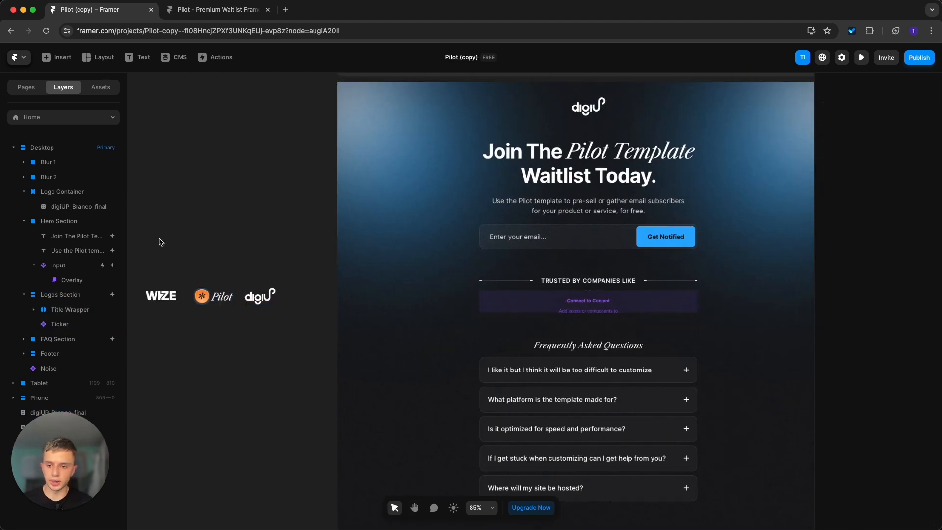
{"action": "left_click_drag", "start_coordinate": [161, 242], "coordinate": [170, 322]}
{"action": "right_click", "coordinate": [166, 301]}
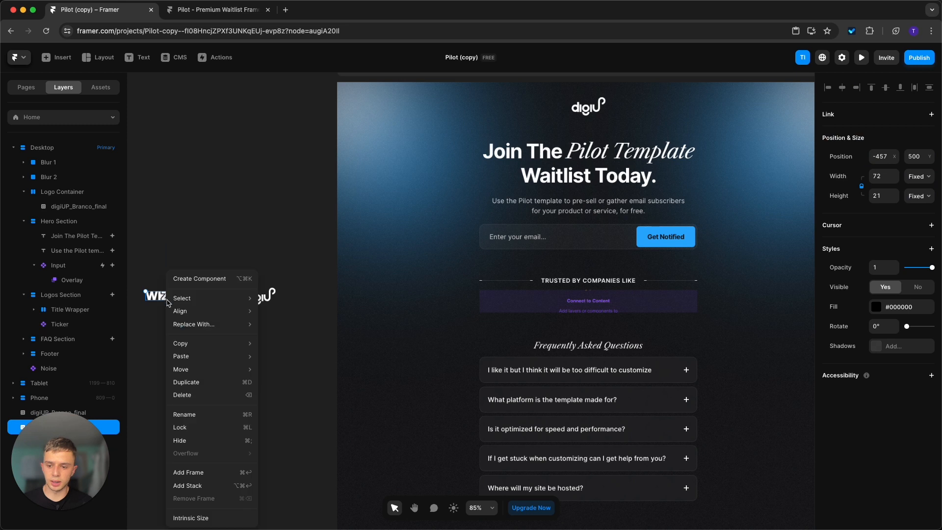
{"action": "left_click", "coordinate": [219, 486]}
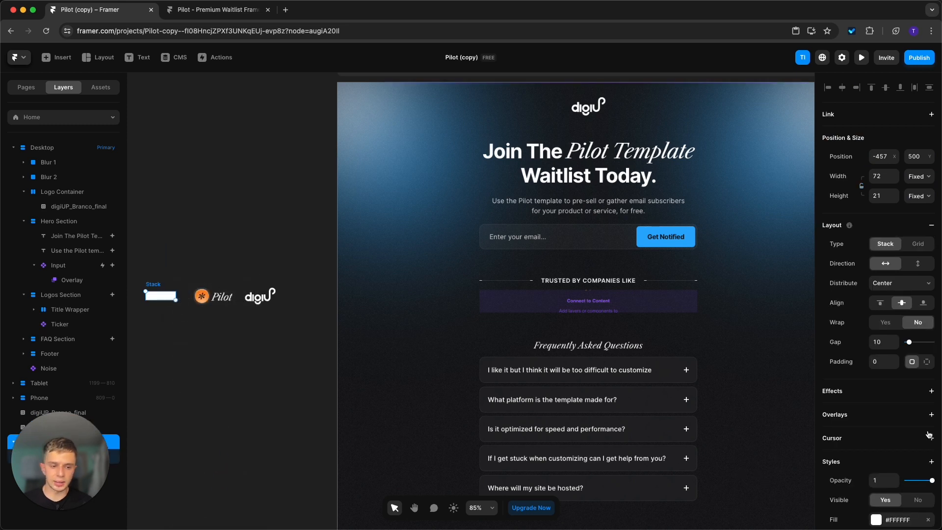
{"action": "scroll", "coordinate": [933, 473], "scroll_direction": "down", "scroll_amount": 2}
{"action": "left_click", "coordinate": [928, 469]}
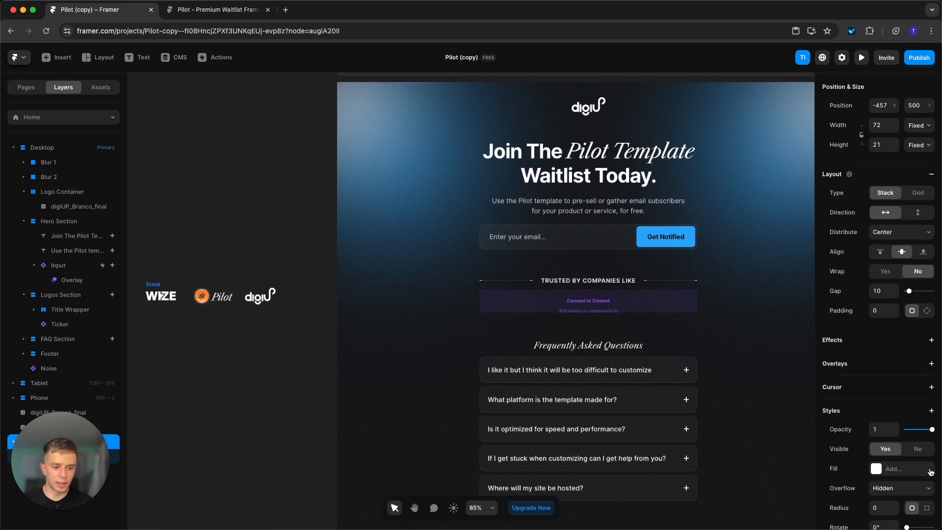
Wrap the Pilot and digiUP logos on the canvas each in their own frame and remove both frames' fill.
{"action": "right_click", "coordinate": [219, 296]}
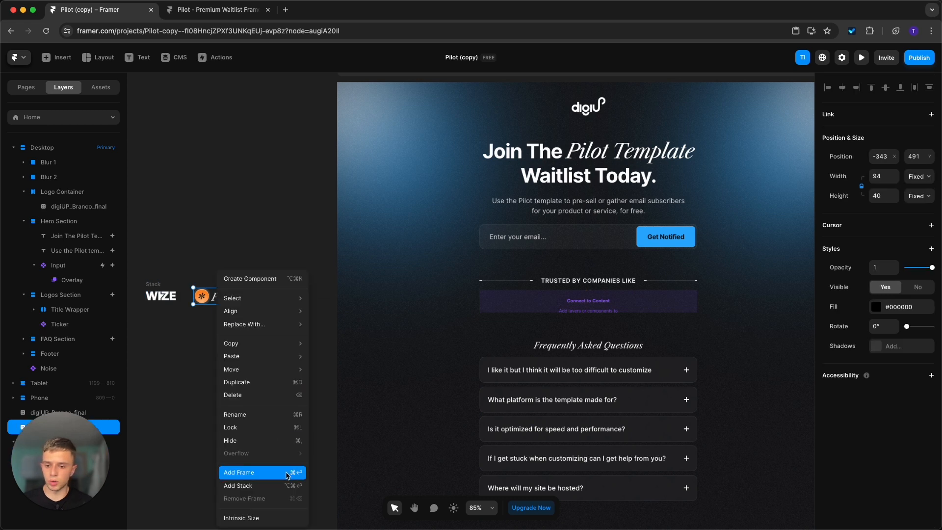
{"action": "left_click", "coordinate": [250, 473]}
{"action": "left_click", "coordinate": [928, 376]}
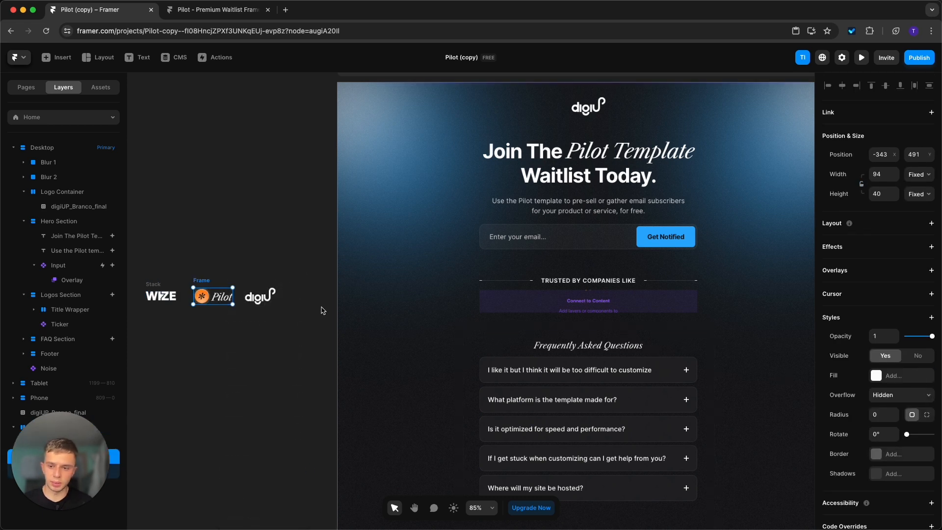
{"action": "left_click", "coordinate": [253, 296]}
{"action": "right_click", "coordinate": [251, 296]}
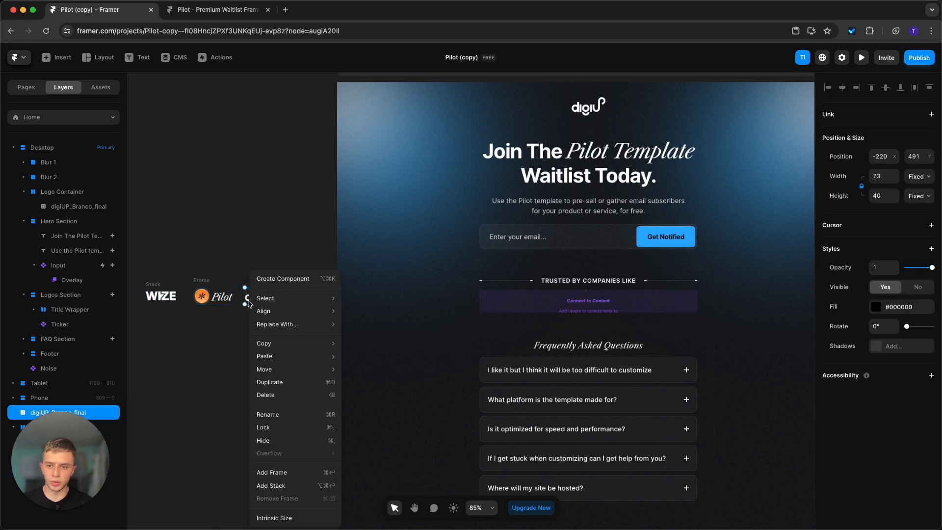
{"action": "left_click", "coordinate": [295, 473]}
{"action": "left_click", "coordinate": [928, 377]}
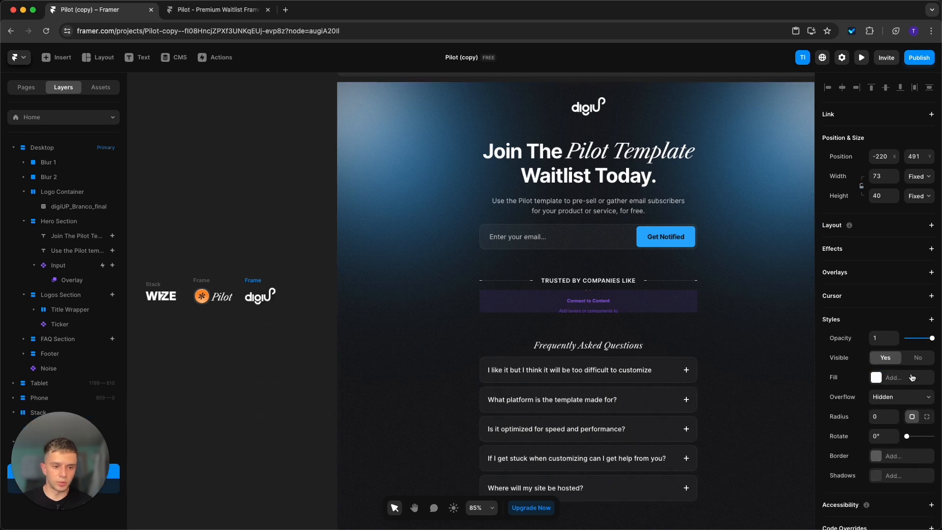
Connect the Ticker to the WIZE, Pilot and digiUP logo containers in that order and preview the page.
{"action": "left_click", "coordinate": [680, 305]}
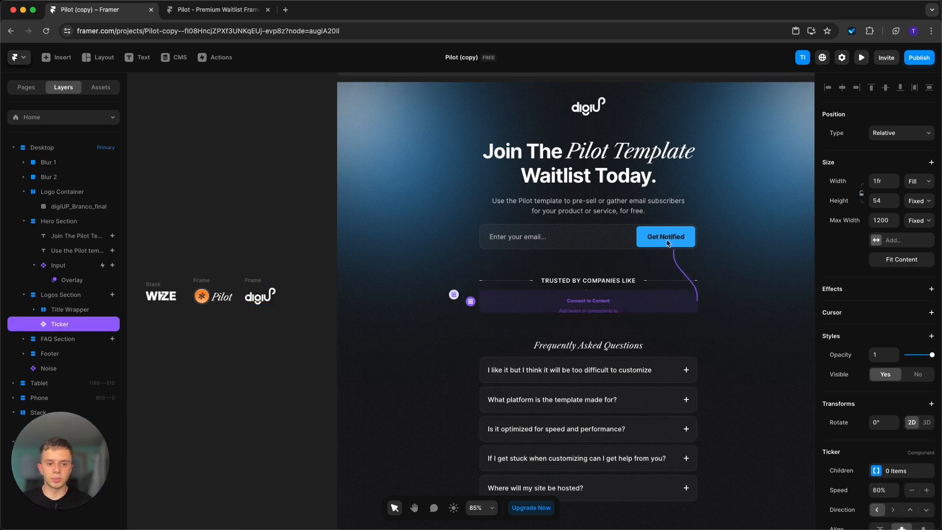
{"action": "left_click_drag", "start_coordinate": [697, 301], "coordinate": [162, 296]}
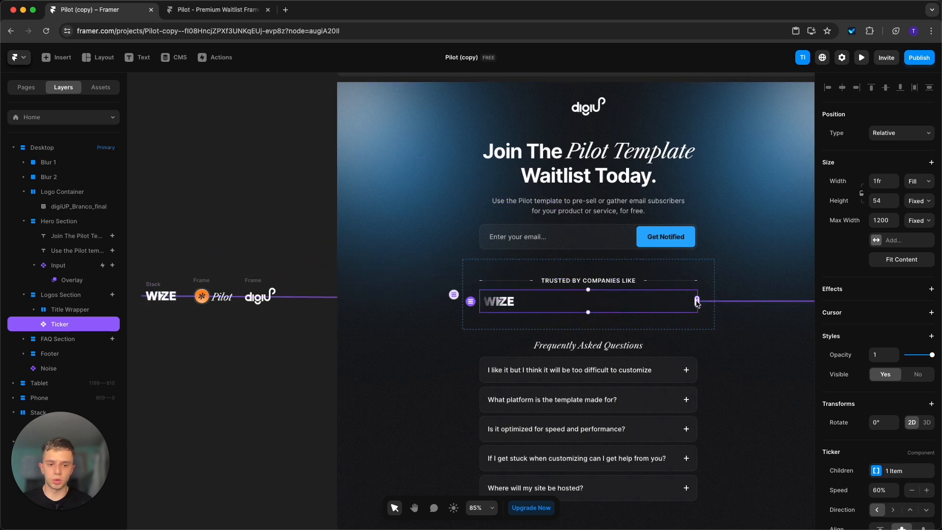
{"action": "left_click_drag", "start_coordinate": [698, 301], "coordinate": [216, 296]}
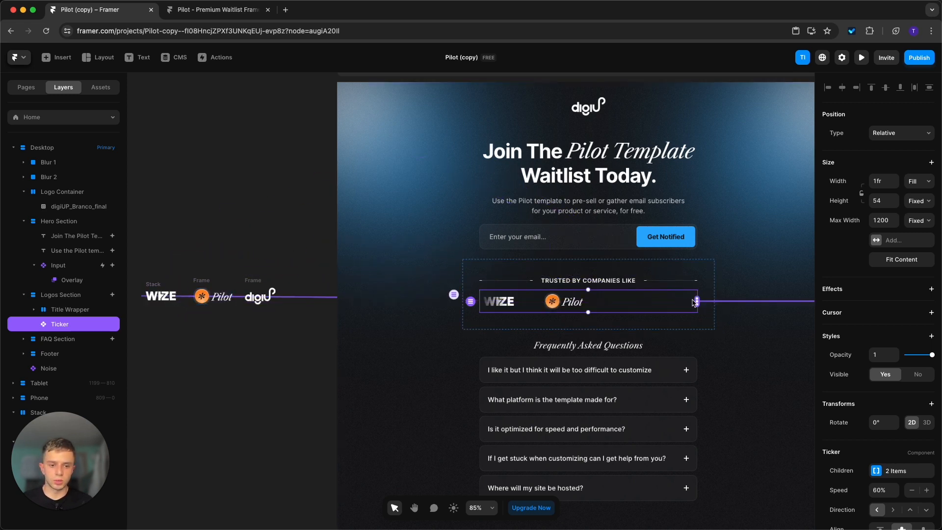
{"action": "left_click_drag", "start_coordinate": [695, 301], "coordinate": [261, 296]}
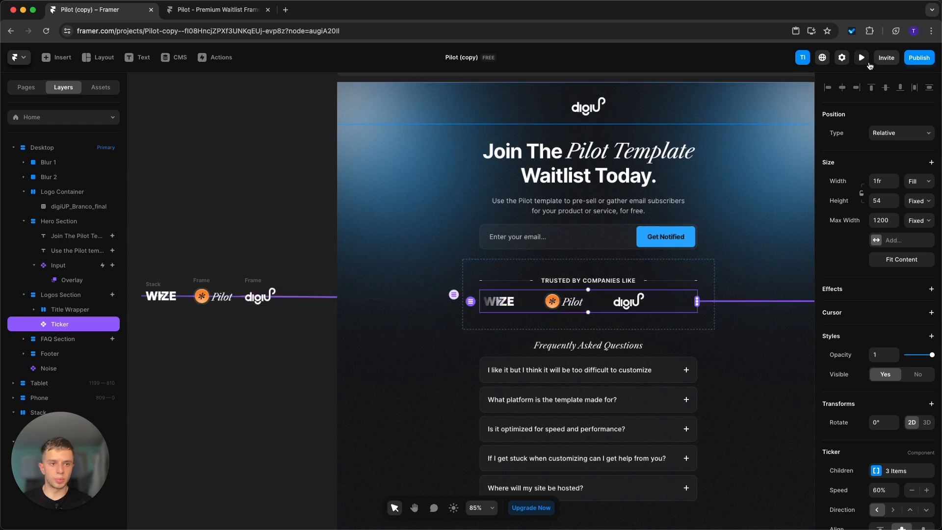
{"action": "left_click", "coordinate": [862, 58]}
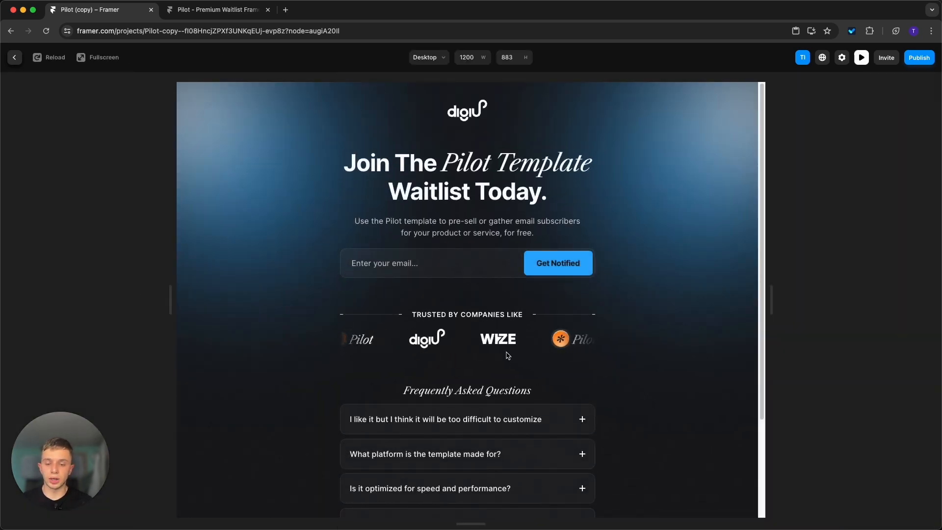
{"action": "left_click", "coordinate": [14, 57]}
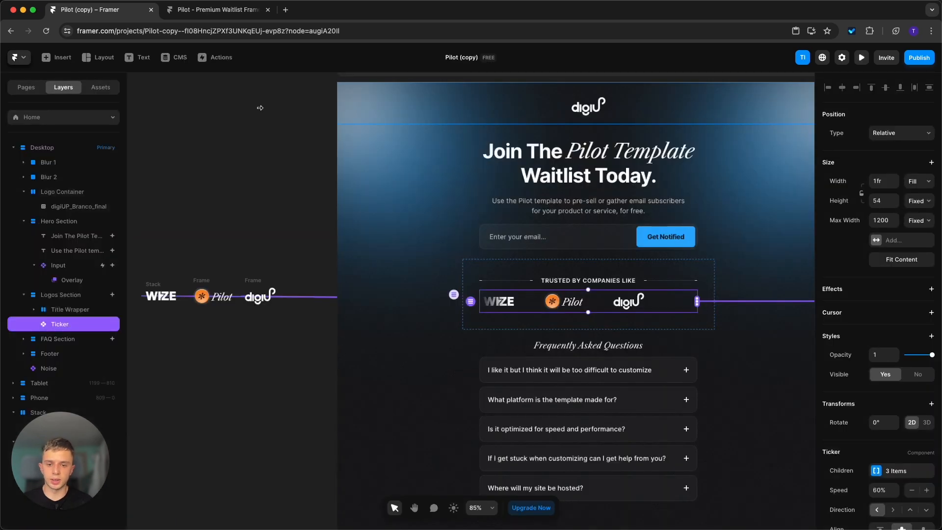
Open the FAQ accordion component and set the first item's question to "Question?" and its answer to "Answer".
{"action": "scroll", "coordinate": [466, 338], "scroll_direction": "down", "scroll_amount": 5}
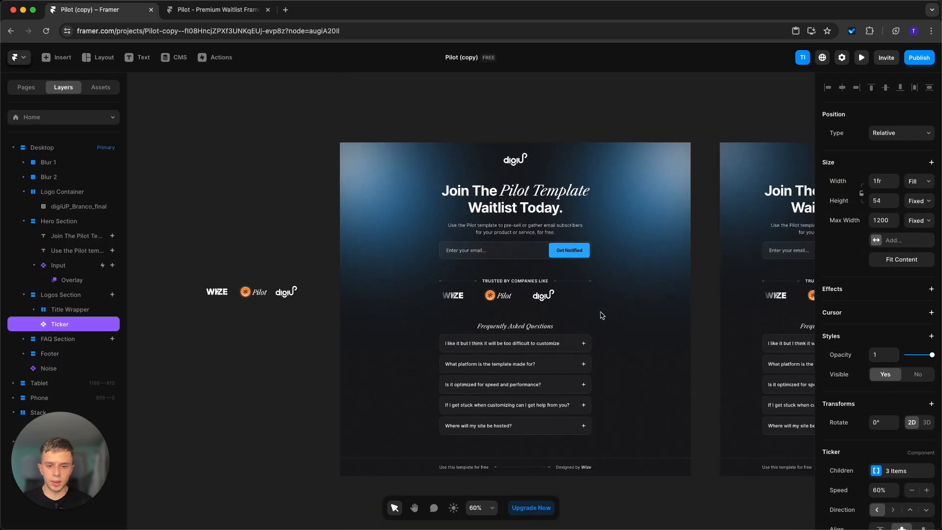
{"action": "scroll", "coordinate": [650, 376], "scroll_direction": "up", "scroll_amount": 5}
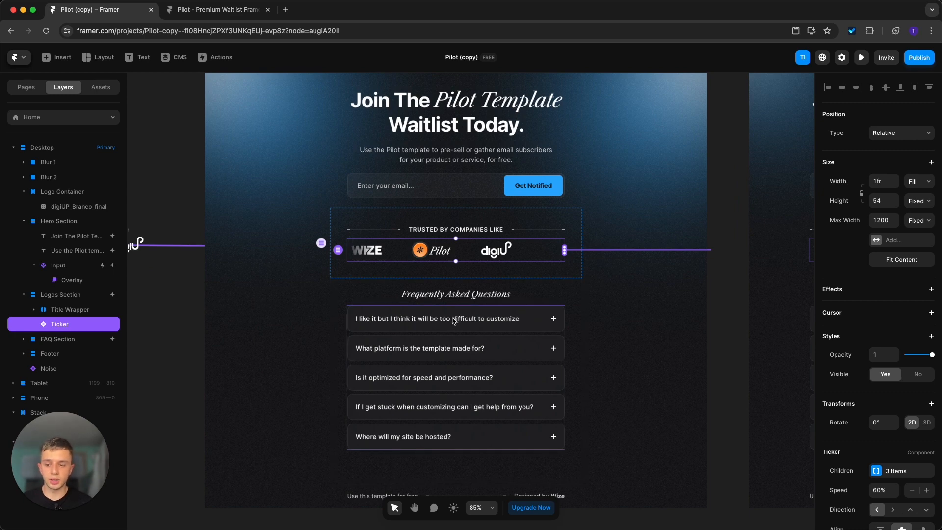
{"action": "double_click", "coordinate": [468, 330]}
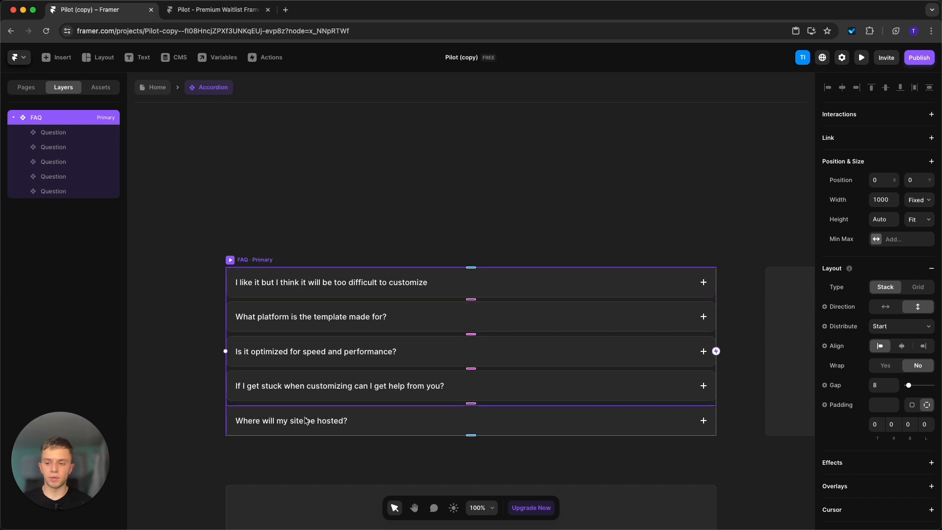
{"action": "left_click", "coordinate": [368, 287]}
{"action": "scroll", "coordinate": [919, 431], "scroll_direction": "down", "scroll_amount": 5}
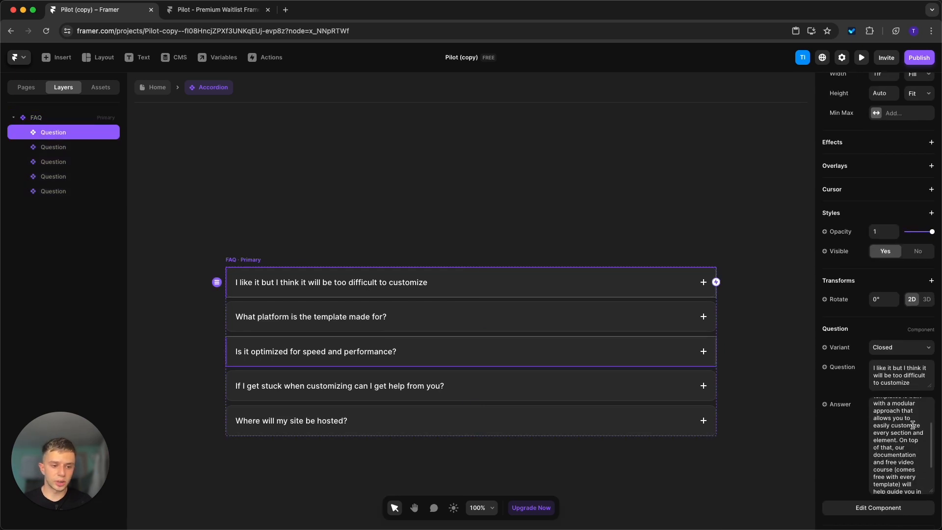
{"action": "scroll", "coordinate": [858, 393], "scroll_direction": "down", "scroll_amount": 2}
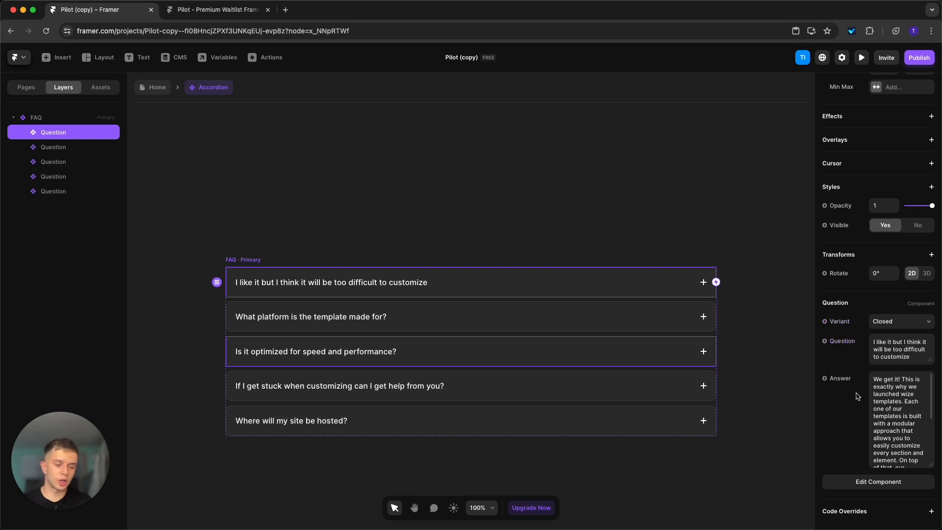
{"action": "left_click", "coordinate": [893, 361]}
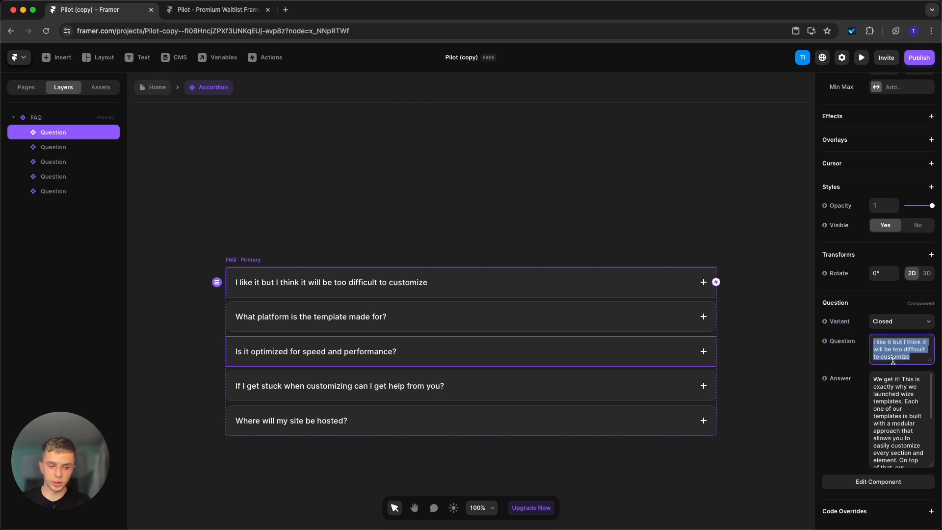
{"action": "type", "text": "Question?"}
{"action": "key", "text": "Tab"}
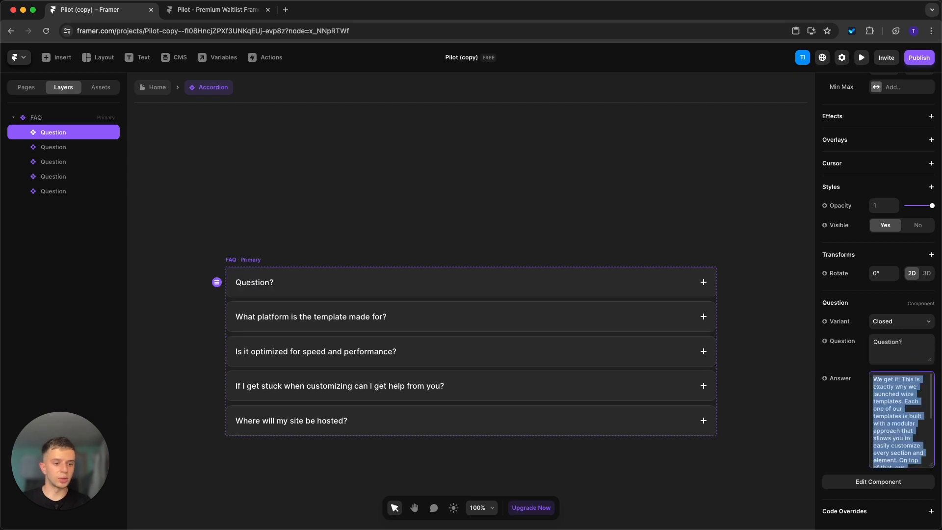
{"action": "type", "text": "A"}
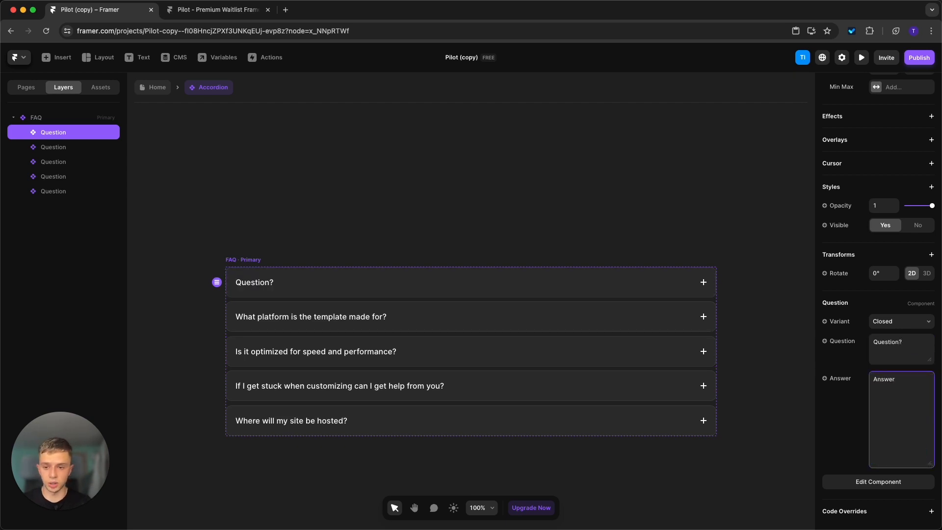
{"action": "type", "text": "nswer"}
Delete the "Where will my site be hosted?" item from the FAQ accordion component.
{"action": "left_click", "coordinate": [634, 318]}
{"action": "left_click", "coordinate": [610, 351]}
{"action": "left_click", "coordinate": [612, 386]}
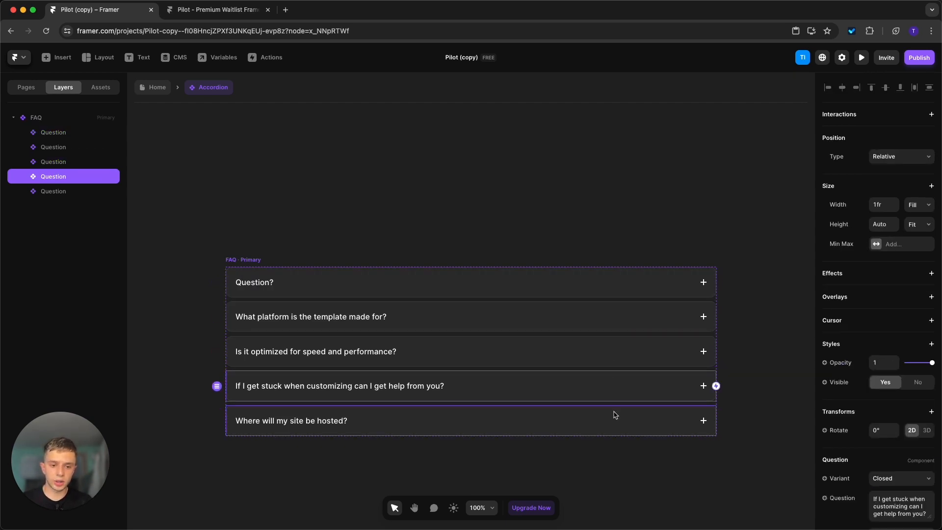
{"action": "left_click", "coordinate": [615, 414]}
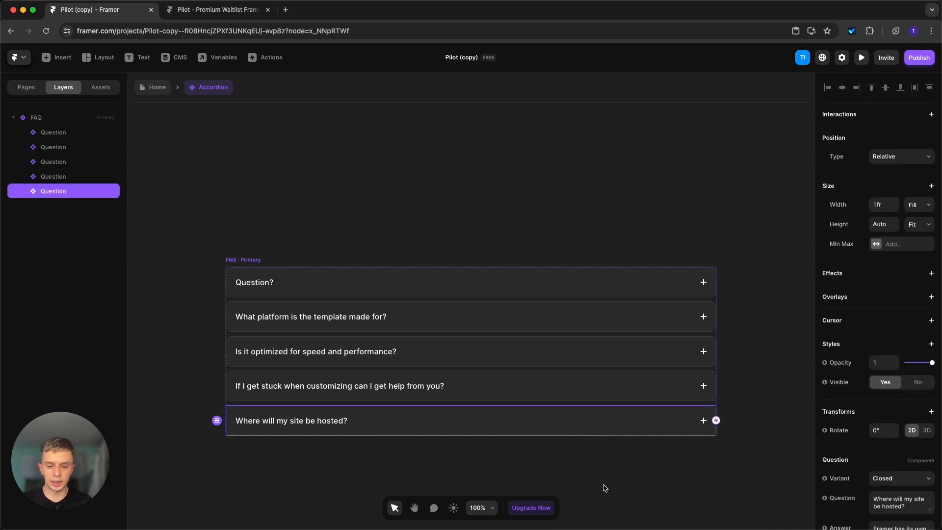
{"action": "key", "text": "Delete"}
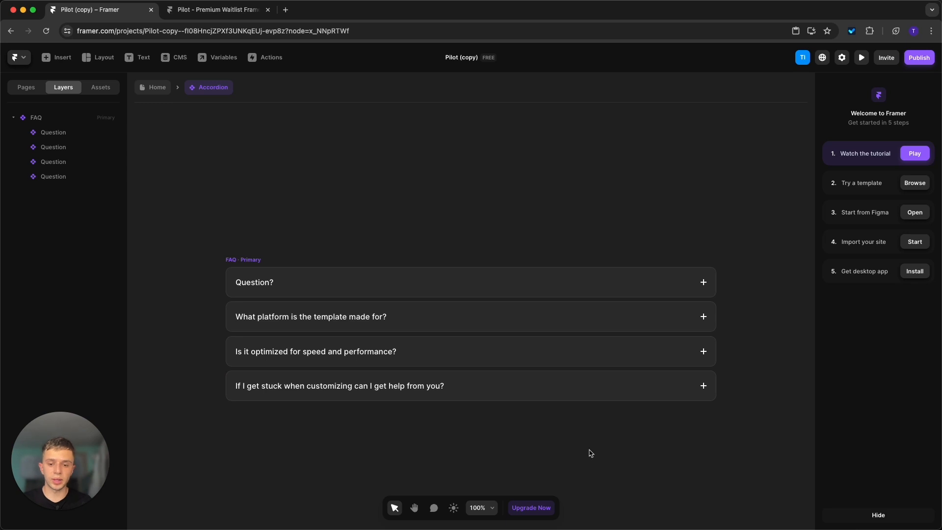
Duplicate the "If I get stuck when customizing can I get help from you?" item twice.
{"action": "left_click", "coordinate": [584, 394]}
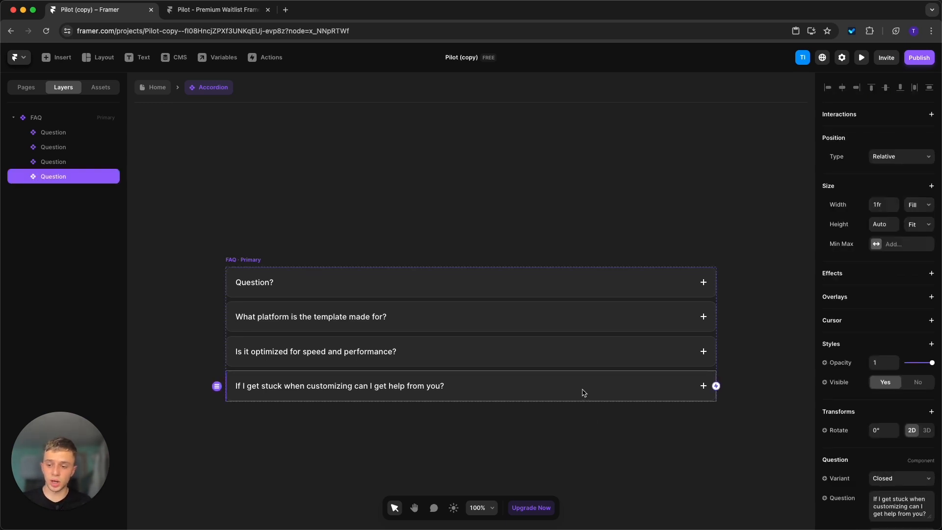
{"action": "key", "text": "super+d"}
{"action": "key", "text": "super+d"}
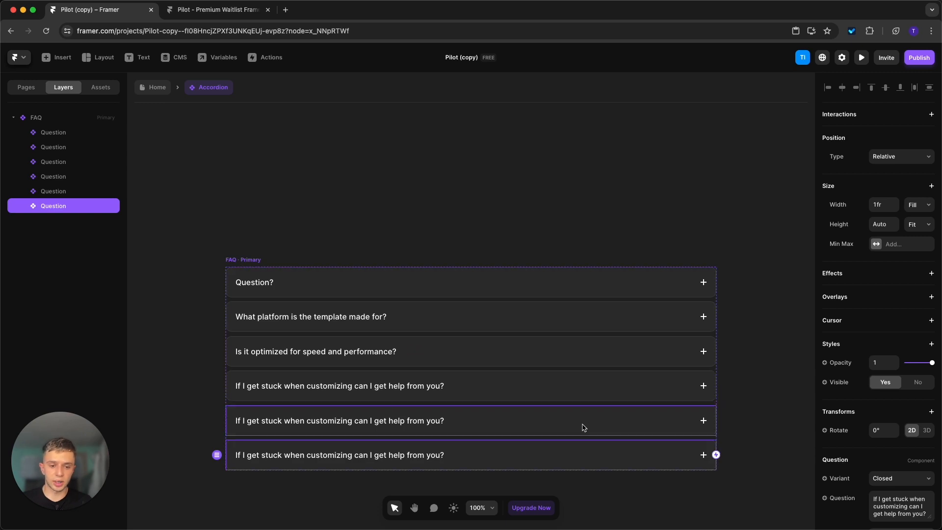
Change the question text of the fifth FAQ item to "Edit this".
{"action": "left_click", "coordinate": [584, 427]}
{"action": "left_click", "coordinate": [912, 496]}
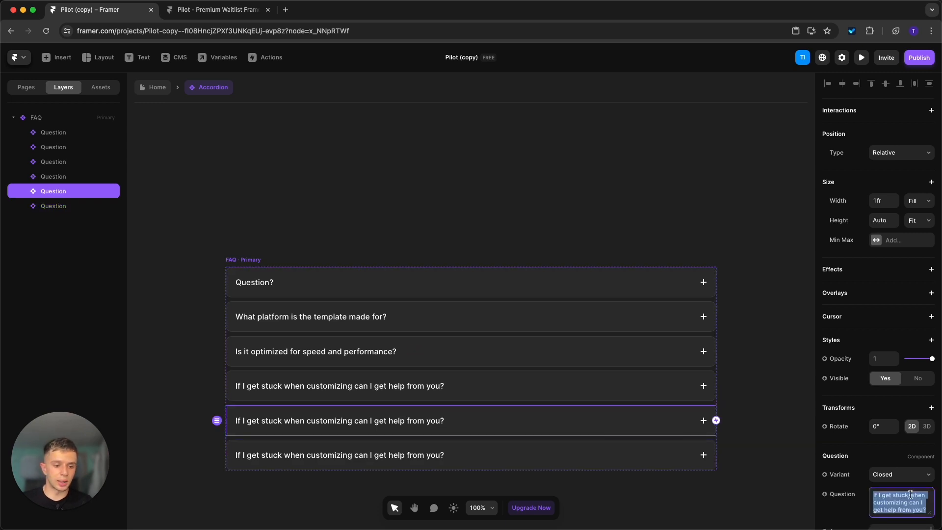
{"action": "type", "text": "Edi"}
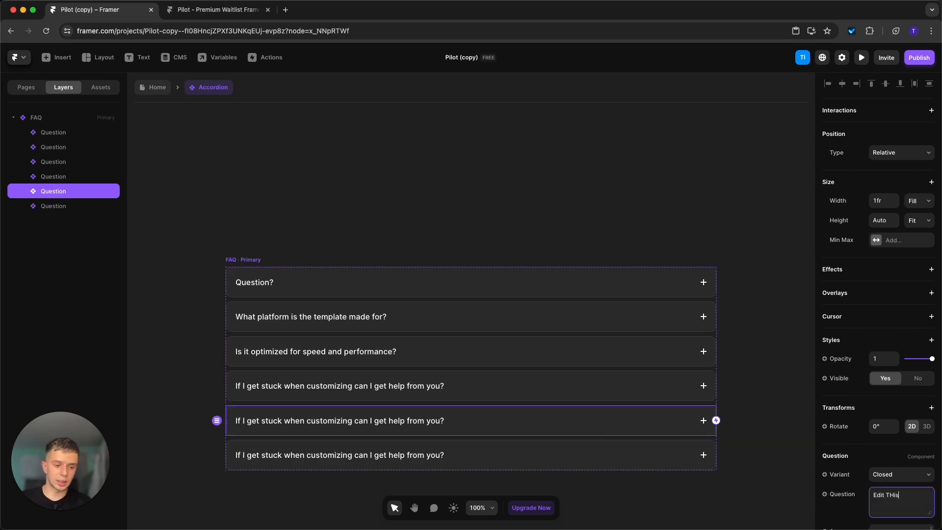
{"action": "type", "text": "t this"}
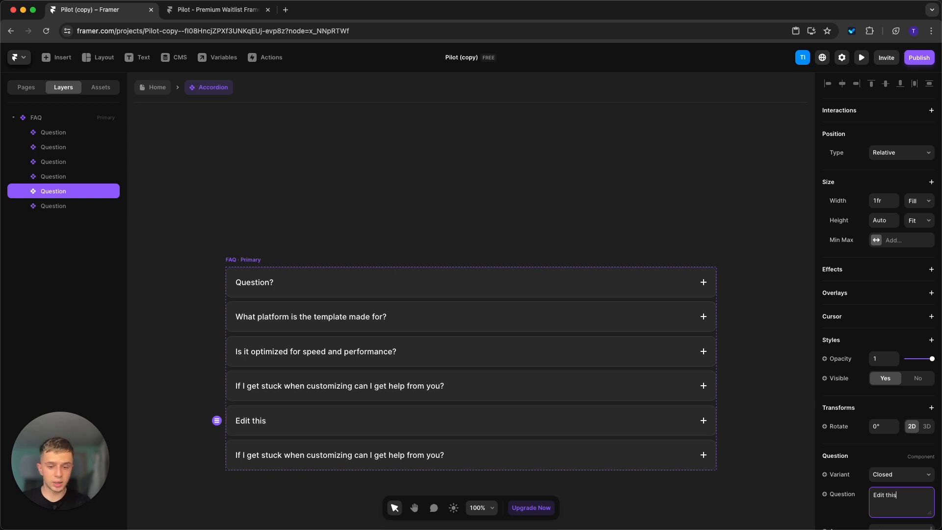
Return to the Home page and check the edited FAQ section down to the footer.
{"action": "left_click", "coordinate": [248, 150]}
{"action": "left_click", "coordinate": [162, 89]}
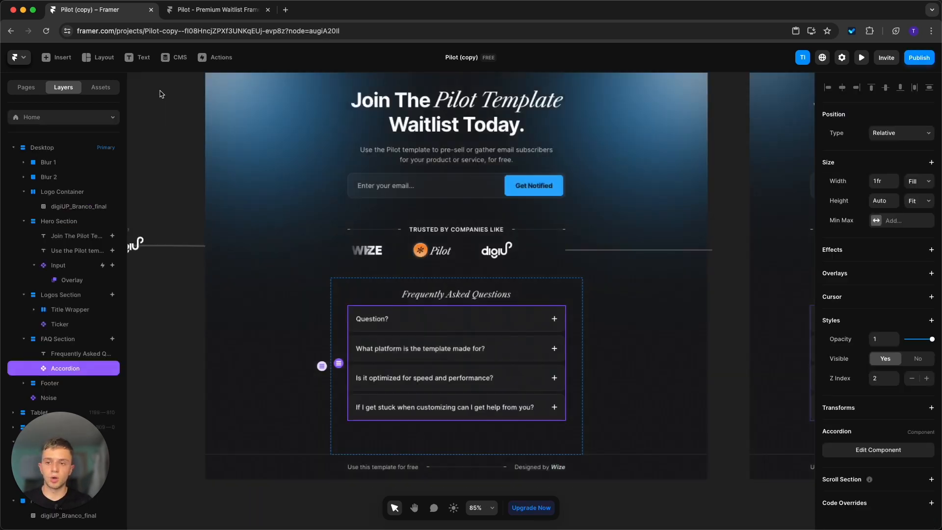
{"action": "scroll", "coordinate": [366, 324], "scroll_direction": "down", "scroll_amount": 3}
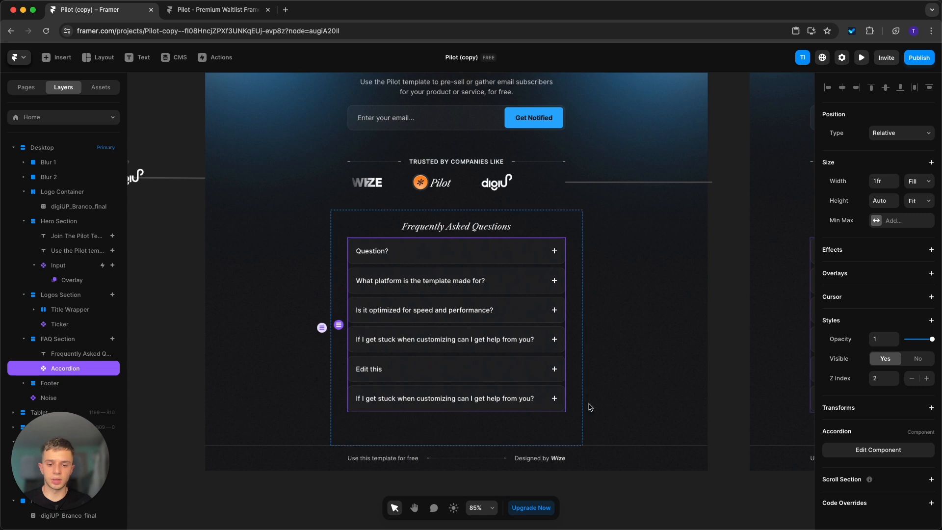
{"action": "left_click", "coordinate": [626, 493]}
{"action": "scroll", "coordinate": [626, 493], "scroll_direction": "down", "scroll_amount": 2}
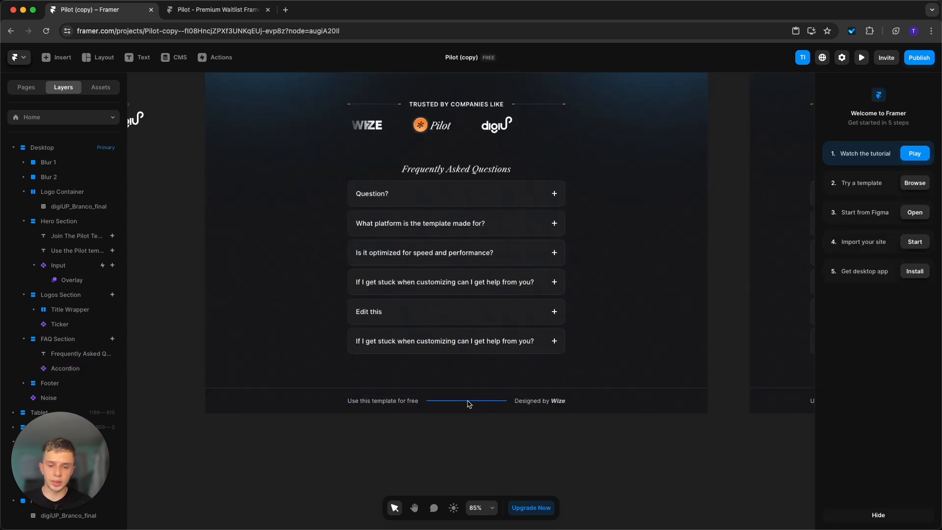
Delete the "Designed by Wize" text from the desktop footer.
{"action": "left_click", "coordinate": [394, 403]}
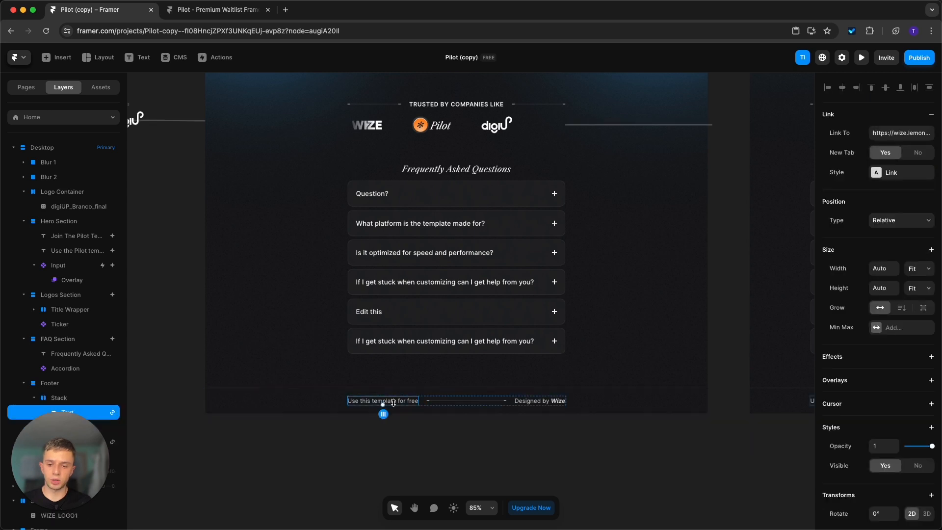
{"action": "left_click", "coordinate": [536, 403]}
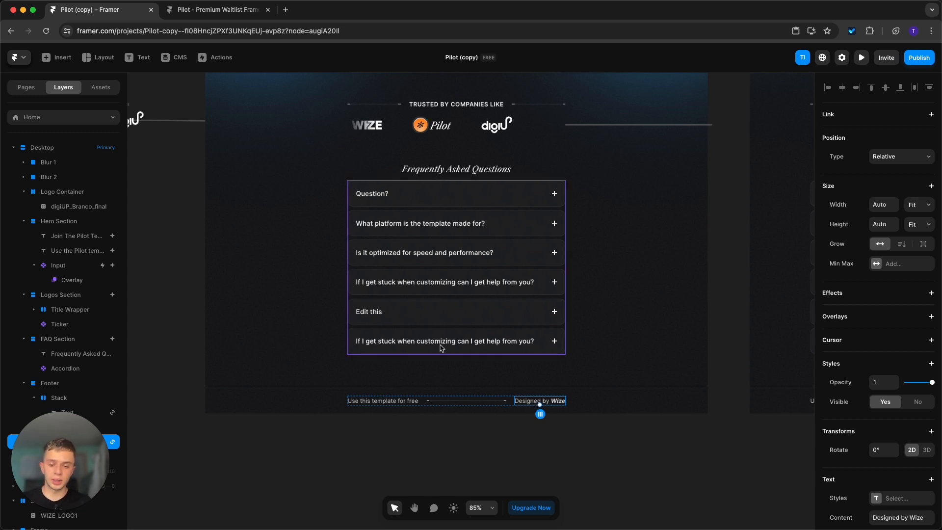
{"action": "key", "text": "BackSpace"}
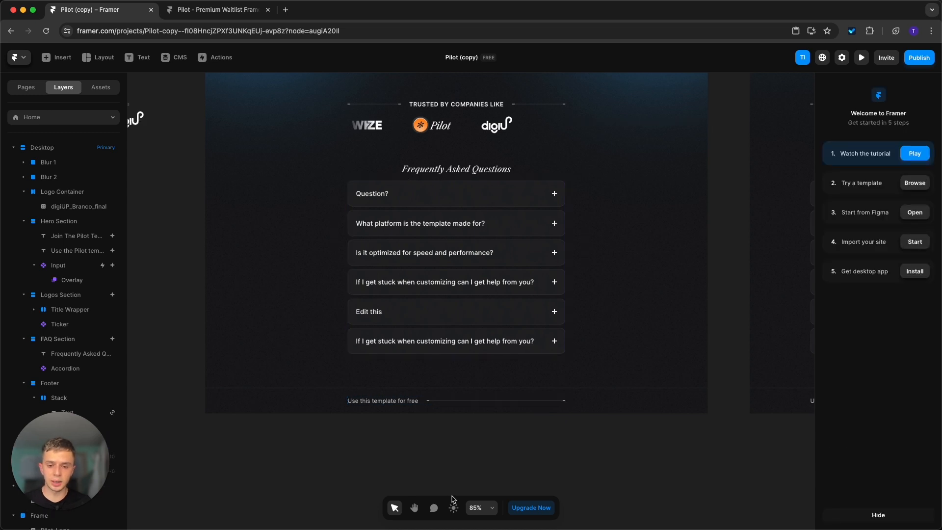
Replace the footer text "Use this template for free" with "Copyright @ DigiUp".
{"action": "double_click", "coordinate": [393, 401]}
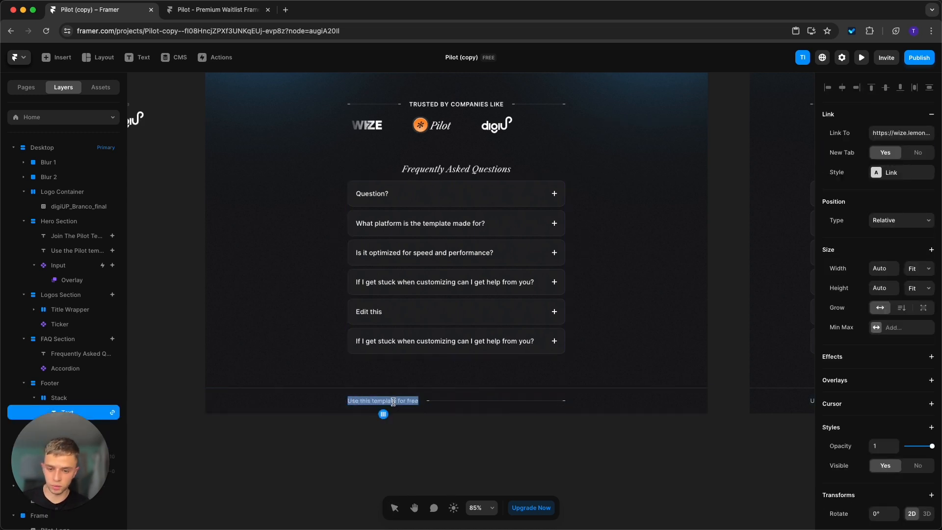
{"action": "type", "text": "Copyright"}
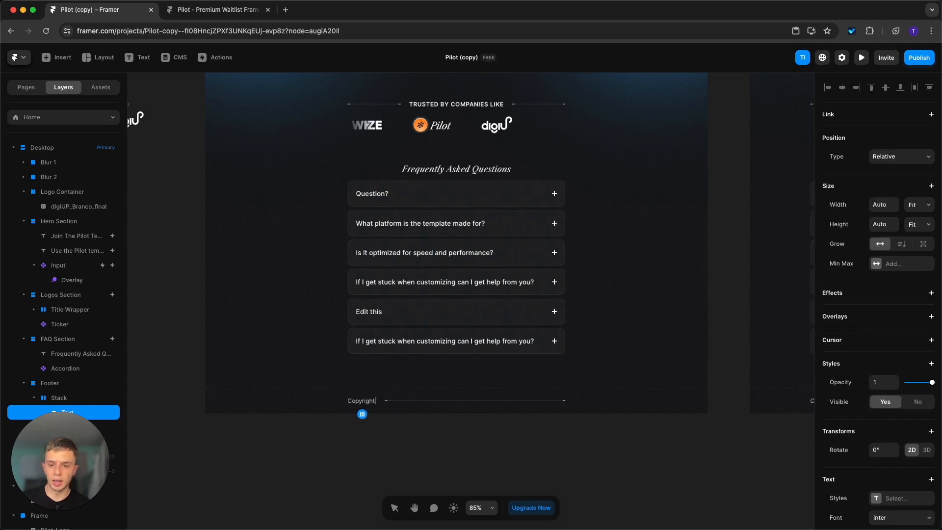
{"action": "type", "text": " ©"}
{"action": "scroll", "coordinate": [254, 249], "scroll_direction": "up", "scroll_amount": 7}
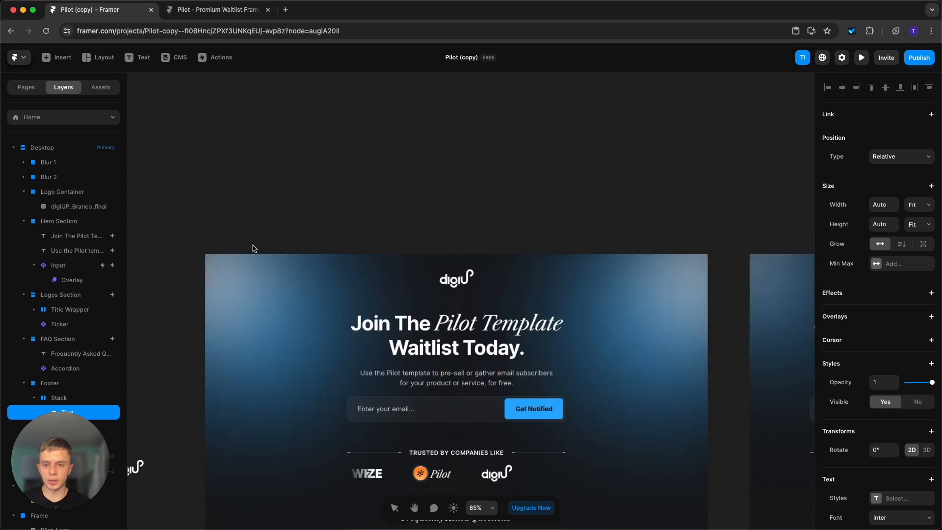
{"action": "scroll", "coordinate": [360, 237], "scroll_direction": "down", "scroll_amount": 9}
{"action": "type", "text": "DigiUp"}
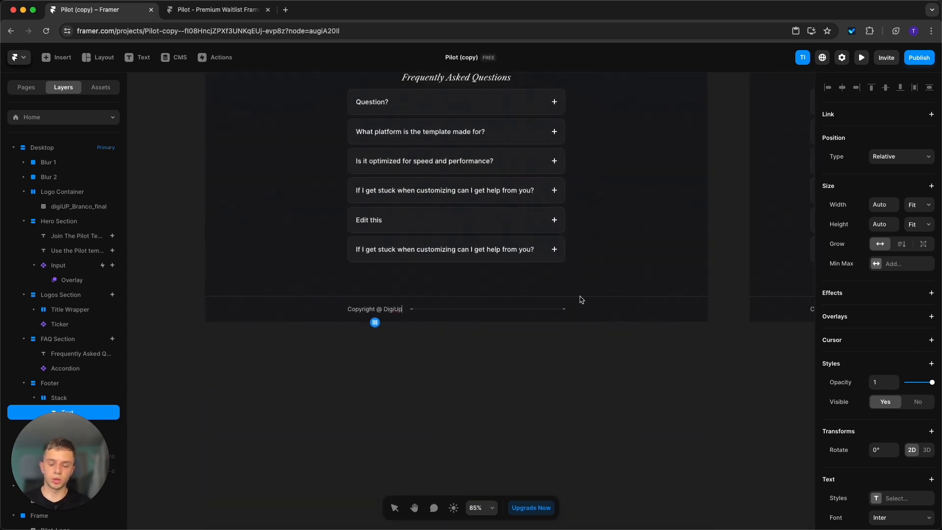
{"action": "left_click", "coordinate": [569, 426]}
{"action": "left_click", "coordinate": [485, 389]}
{"action": "scroll", "coordinate": [421, 345], "scroll_direction": "up", "scroll_amount": 1}
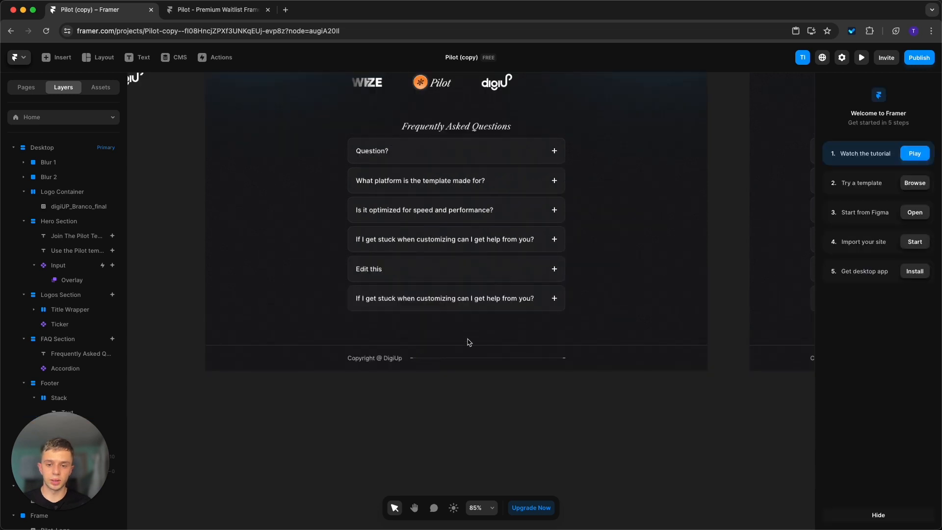
Add the year 2024 at the end of the footer's copyright text.
{"action": "left_click", "coordinate": [378, 355]}
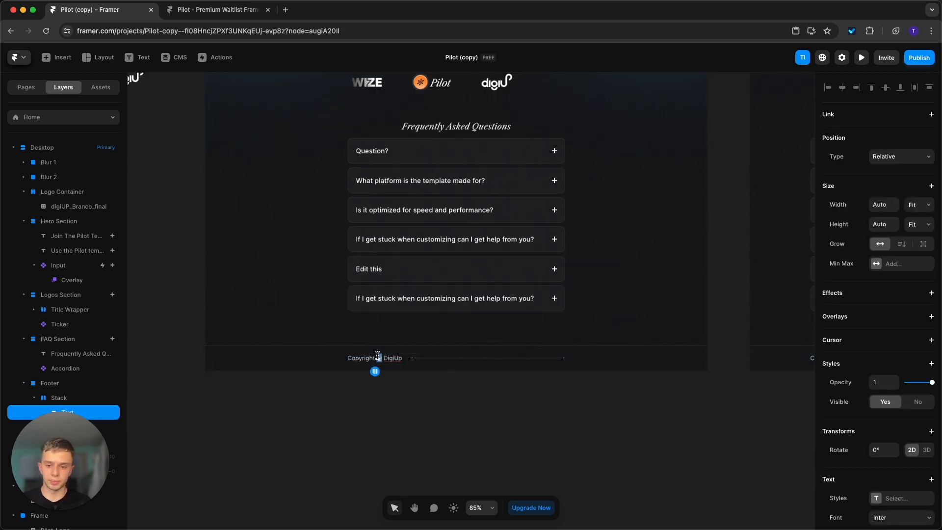
{"action": "triple_click", "coordinate": [378, 355]}
{"action": "key", "text": "Right"}
{"action": "type", "text": "0"}
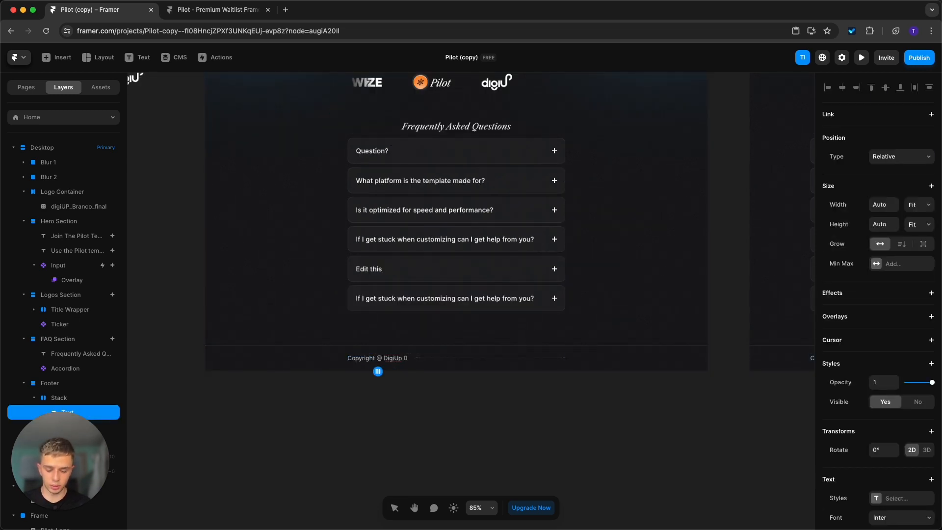
{"action": "key", "text": "BackSpace"}
{"action": "type", "text": "2024"}
{"action": "left_click", "coordinate": [593, 452]}
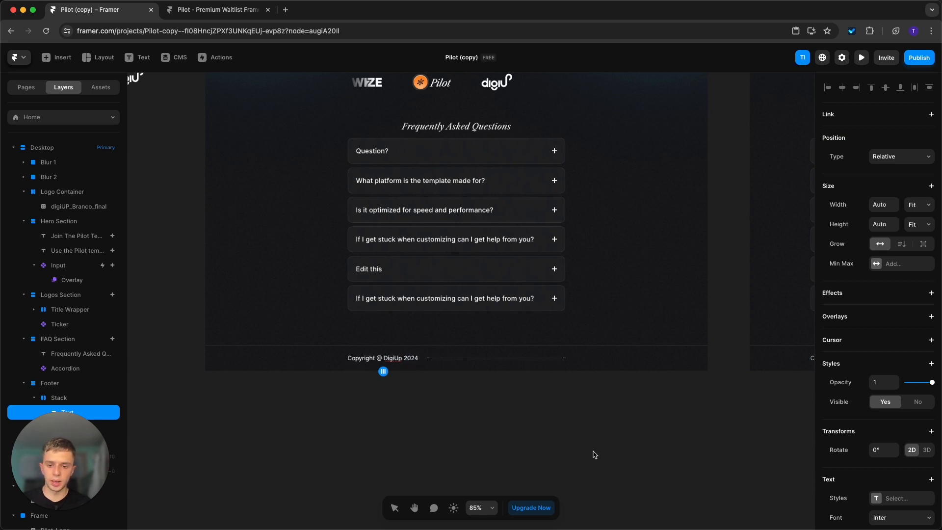
{"action": "left_click", "coordinate": [583, 457]}
{"action": "scroll", "coordinate": [385, 377], "scroll_direction": "up", "scroll_amount": 1}
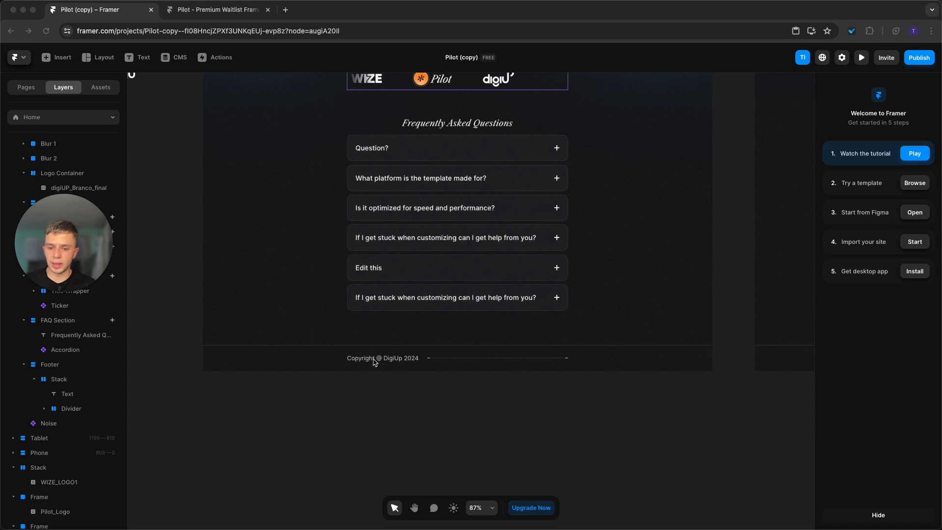
Duplicate the footer's divider line and place the copy before the copyright text inside the footer stack.
{"action": "left_click", "coordinate": [434, 359]}
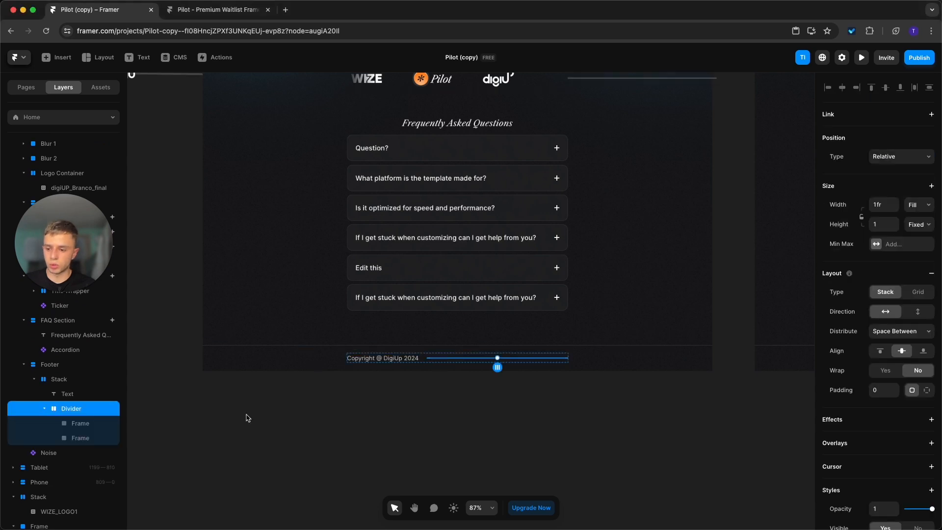
{"action": "left_click", "coordinate": [59, 379]}
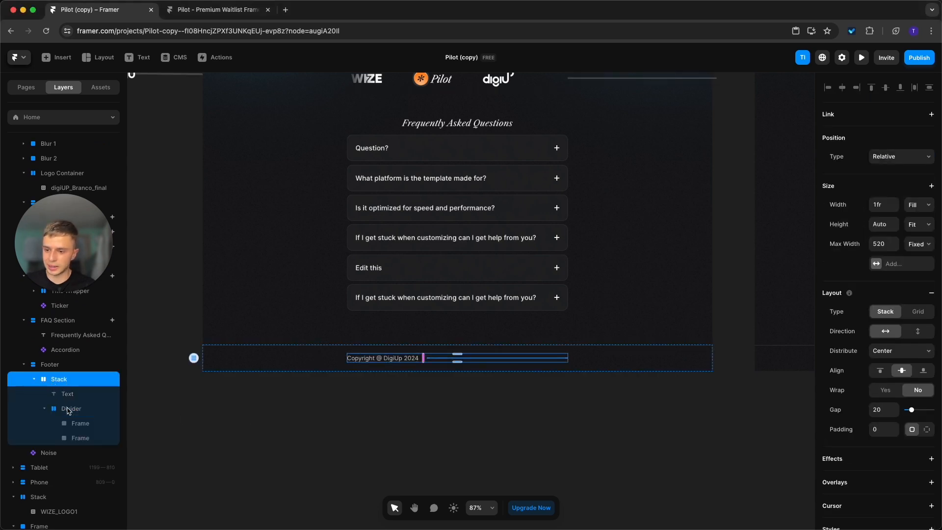
{"action": "left_click", "coordinate": [69, 410]}
{"action": "left_click_drag", "start_coordinate": [54, 411], "coordinate": [76, 391]}
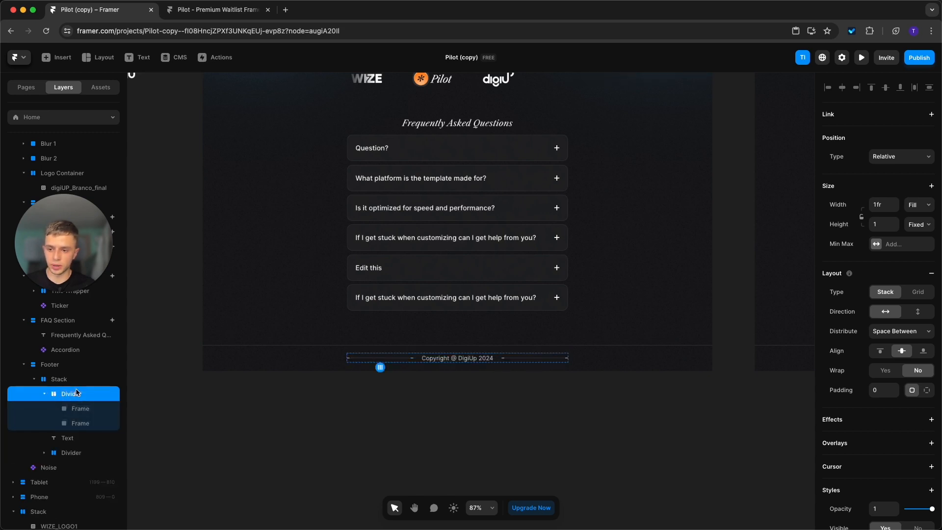
{"action": "left_click", "coordinate": [507, 441]}
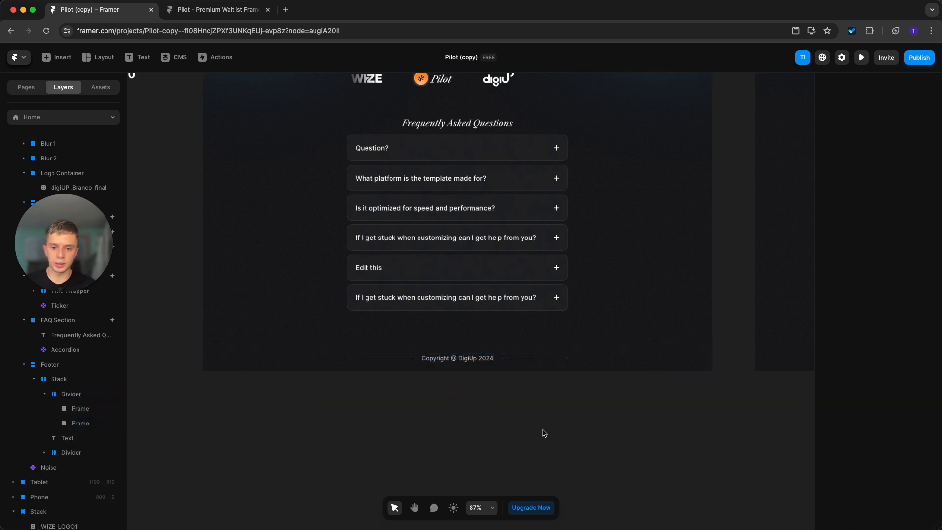
Review the edited Home page across the Desktop, Tablet and Phone breakpoints.
{"action": "scroll", "coordinate": [328, 391], "scroll_direction": "up", "scroll_amount": 5}
{"action": "scroll", "coordinate": [328, 393], "scroll_direction": "up", "scroll_amount": 3}
{"action": "key", "text": "shift+1"}
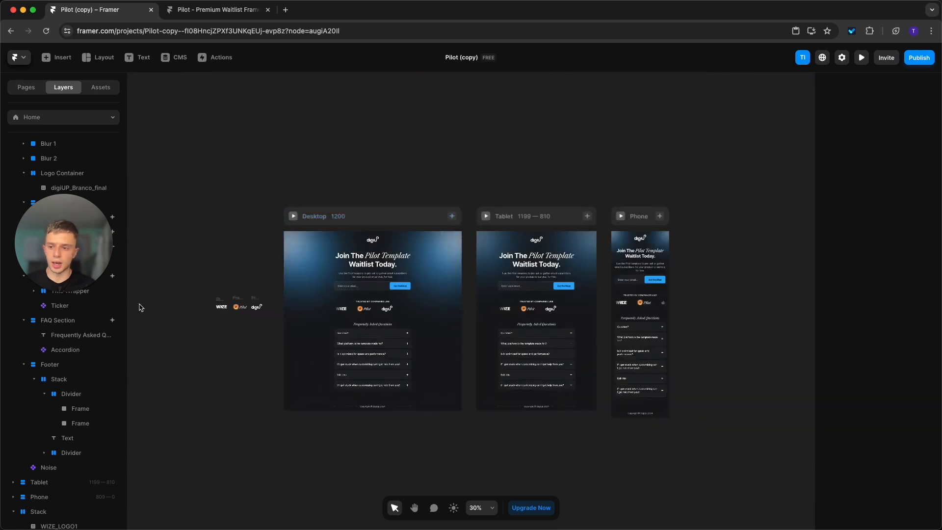
{"action": "left_click", "coordinate": [338, 389]}
{"action": "scroll", "coordinate": [336, 391], "scroll_direction": "up", "scroll_amount": 1}
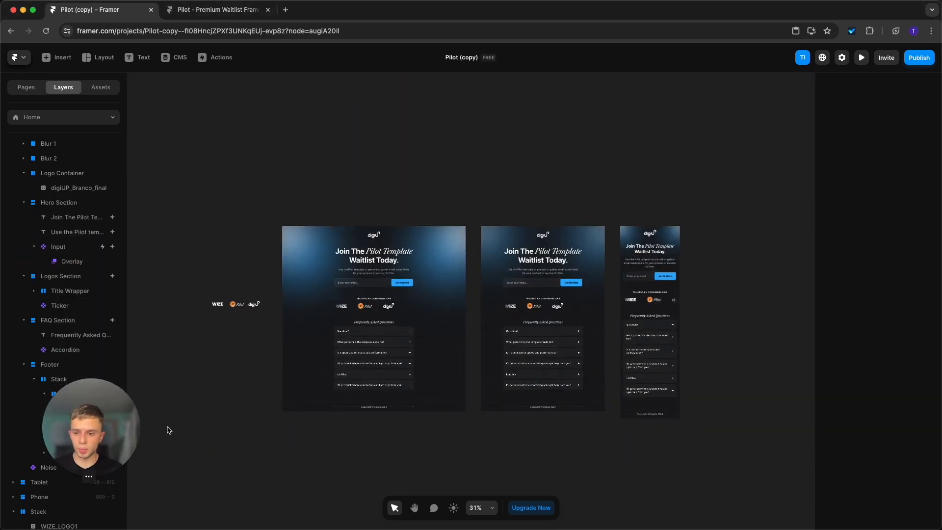
{"action": "left_click_drag", "start_coordinate": [116, 430], "coordinate": [103, 449]}
{"action": "left_click", "coordinate": [286, 131]}
Open the /404 page and look over its desktop layout.
{"action": "left_click", "coordinate": [27, 93]}
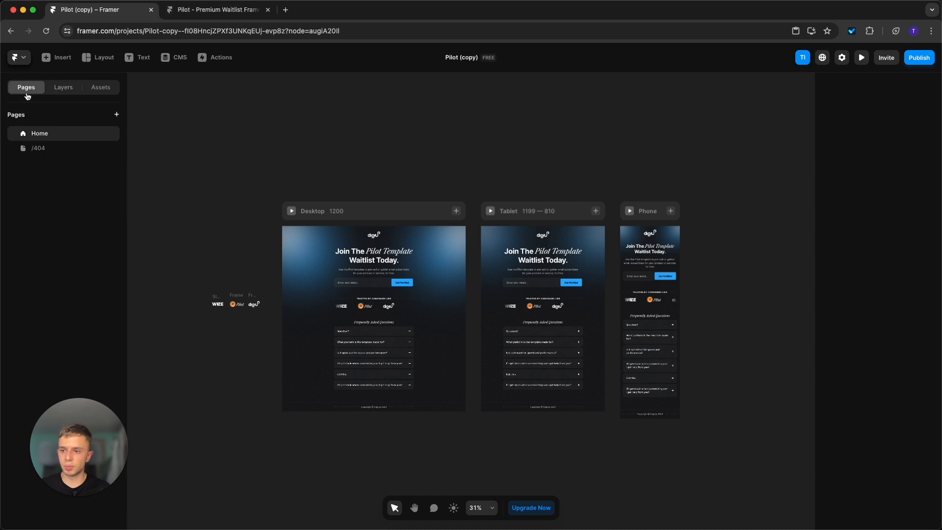
{"action": "left_click", "coordinate": [70, 153]}
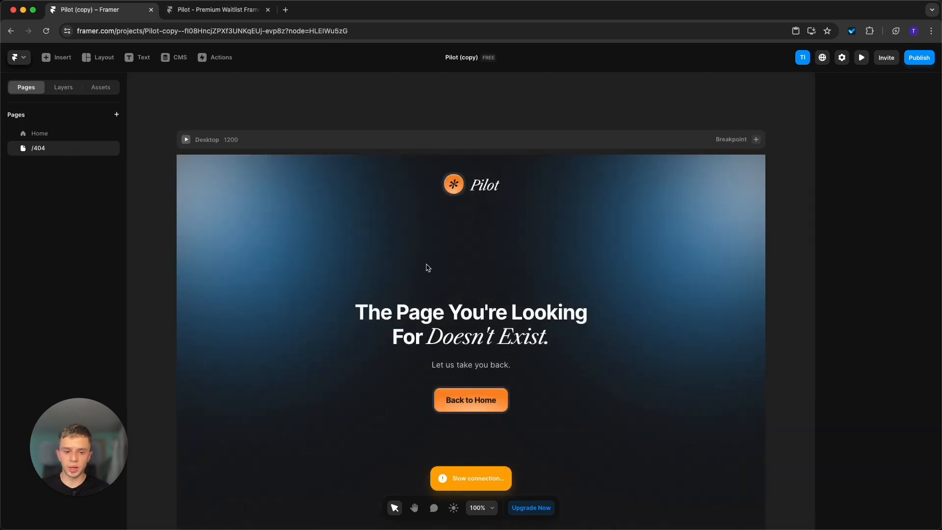
{"action": "scroll", "coordinate": [494, 248], "scroll_direction": "down", "scroll_amount": 2}
{"action": "scroll", "coordinate": [494, 249], "scroll_direction": "down", "scroll_amount": 3}
{"action": "scroll", "coordinate": [657, 325], "scroll_direction": "up", "scroll_amount": 2}
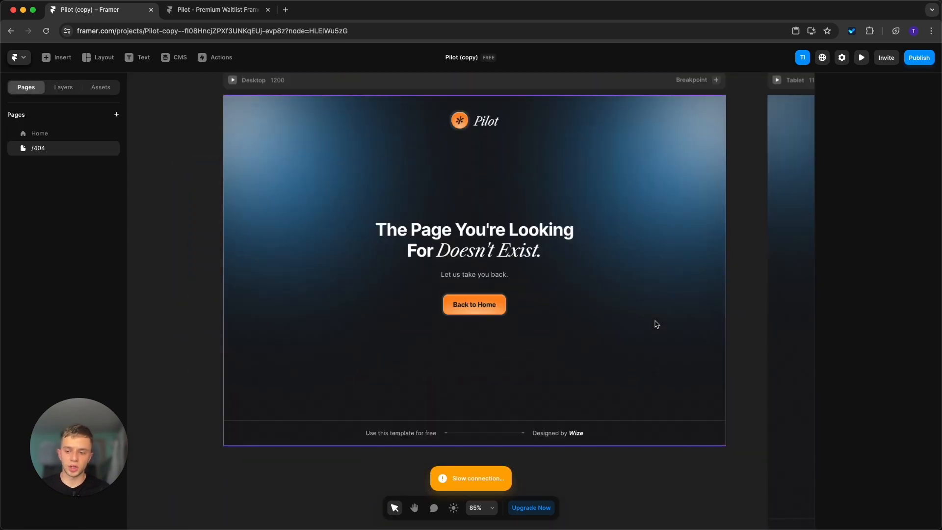
Inspect the component behind the 404 page's "Back to Home" button and return to the page.
{"action": "double_click", "coordinate": [503, 304]}
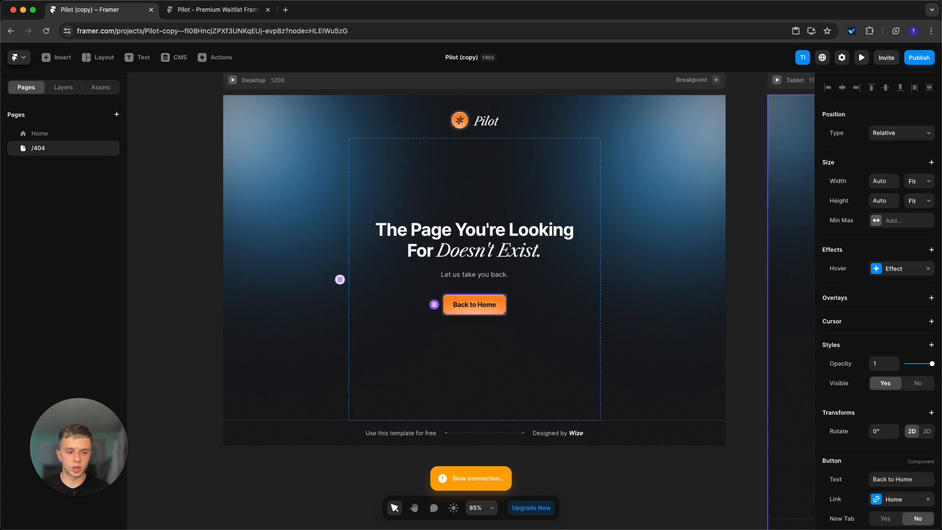
{"action": "scroll", "coordinate": [888, 422], "scroll_direction": "down", "scroll_amount": 3}
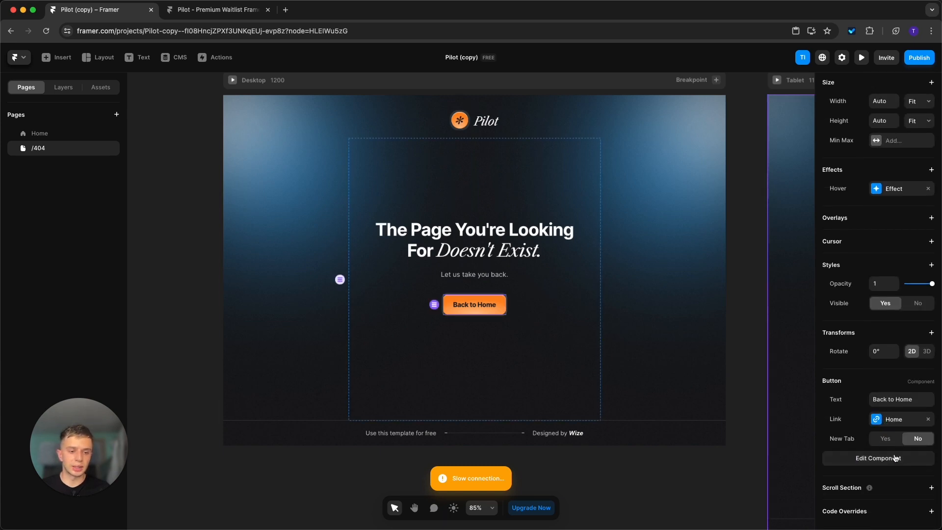
{"action": "double_click", "coordinate": [491, 310]}
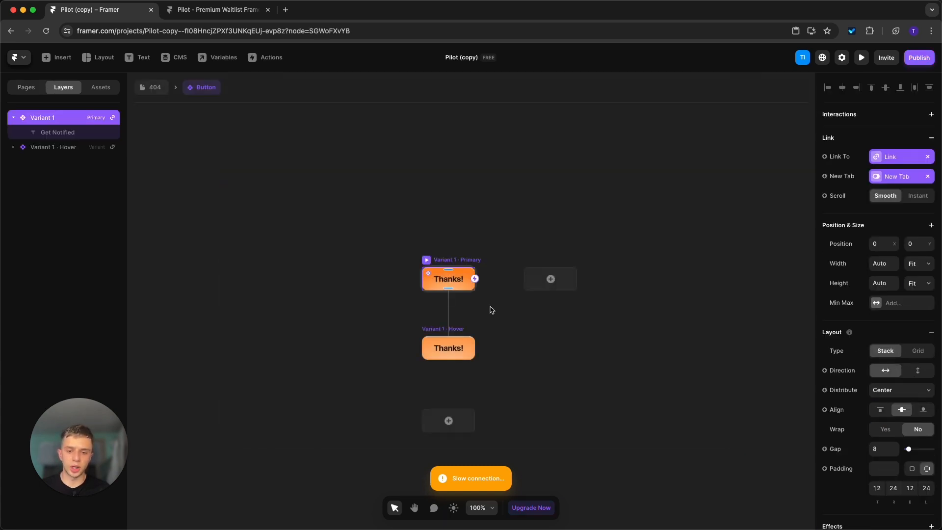
{"action": "scroll", "coordinate": [892, 439], "scroll_direction": "down", "scroll_amount": 8}
{"action": "left_click", "coordinate": [143, 88]}
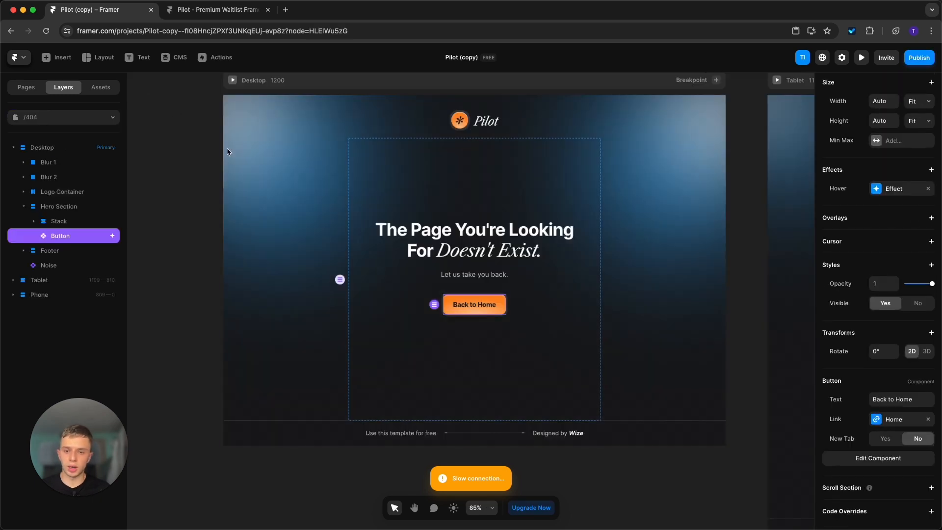
Try to change the radial fill of the "Back to Home" button component's primary variant, and return to the 404 page.
{"action": "double_click", "coordinate": [456, 310]}
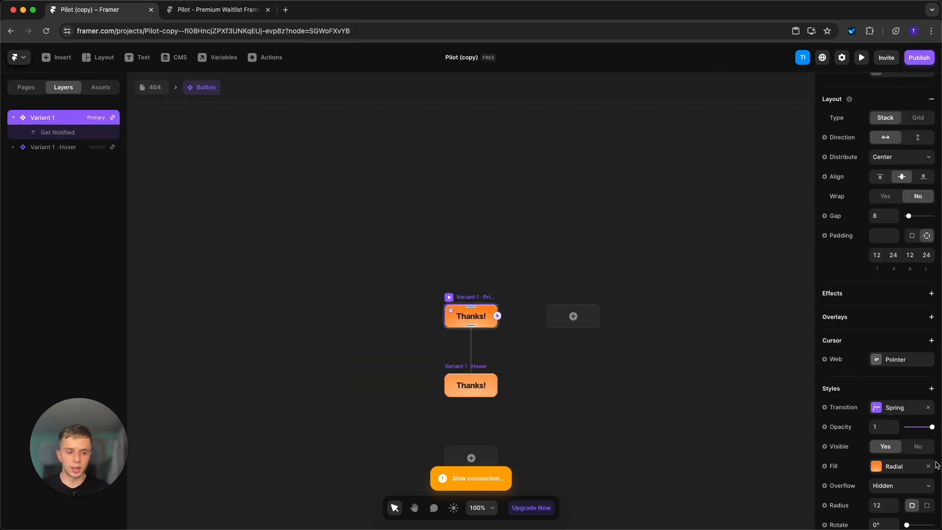
{"action": "scroll", "coordinate": [923, 452], "scroll_direction": "down", "scroll_amount": 2}
{"action": "left_click", "coordinate": [894, 412]}
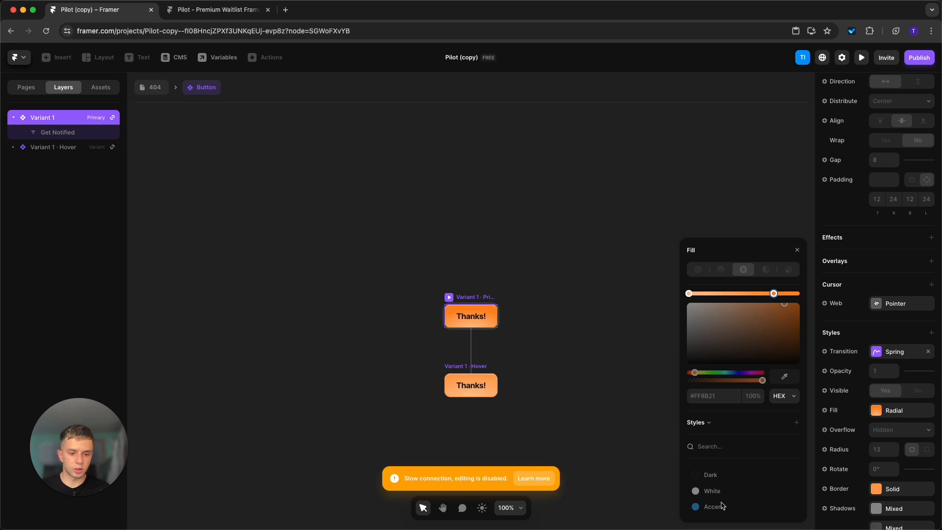
{"action": "left_click", "coordinate": [611, 375]}
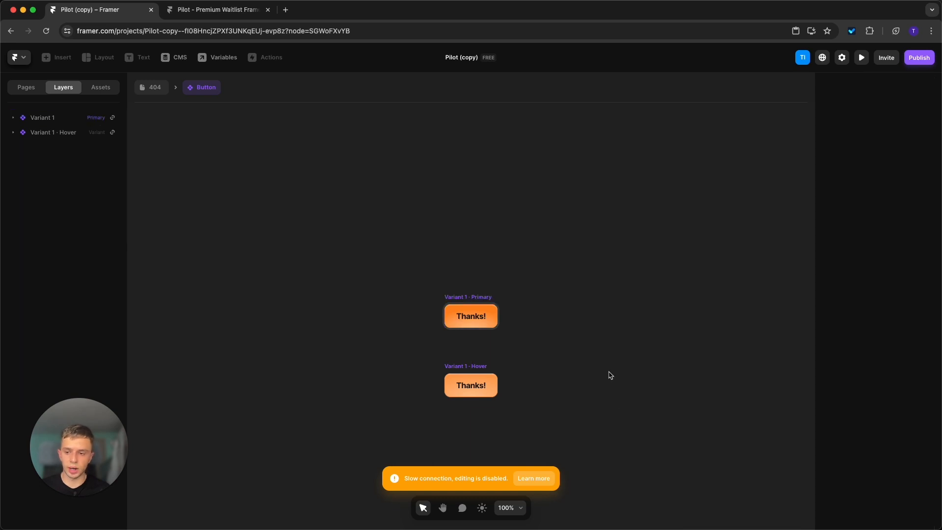
{"action": "left_click", "coordinate": [142, 92]}
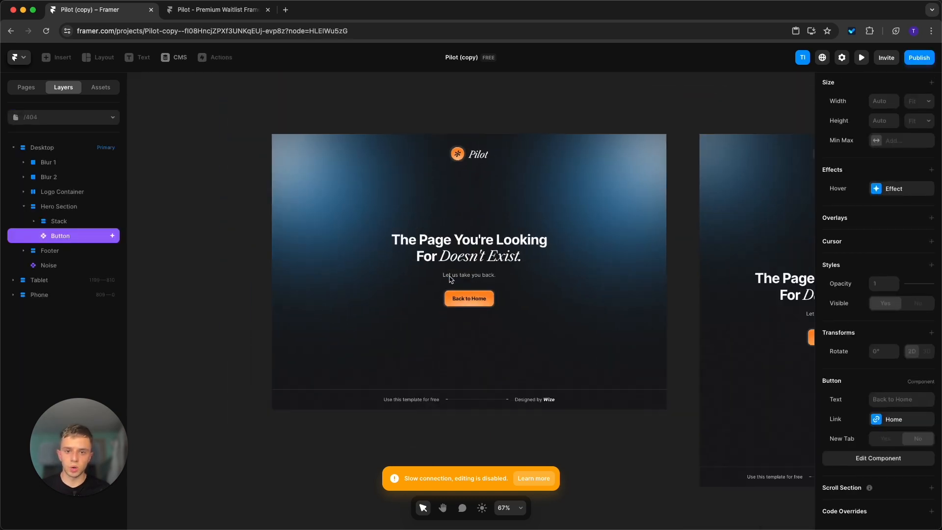